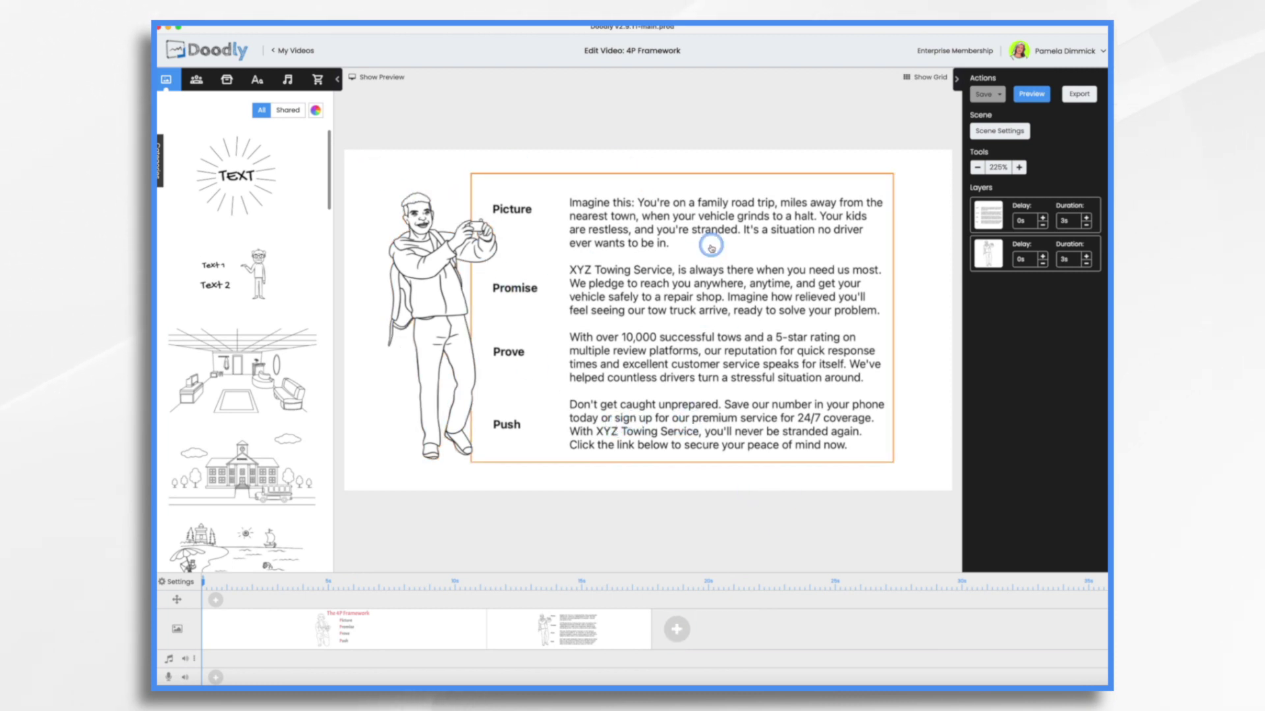
Step: Leave the 4P Framework editor and go back to the My Videos dashboard
{"action": "left_click", "coordinate": [296, 51]}
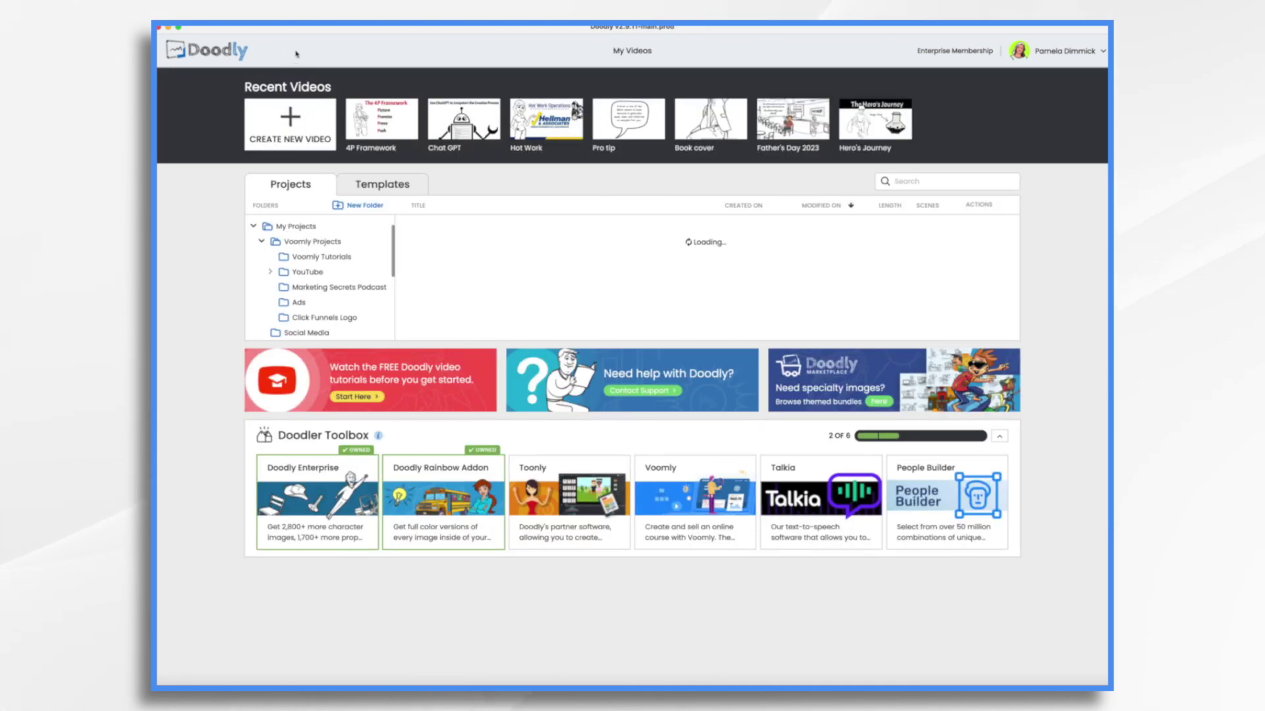
Step: Create a new whiteboard-style video titled 'XYZ Towing'
{"action": "left_click", "coordinate": [297, 123]}
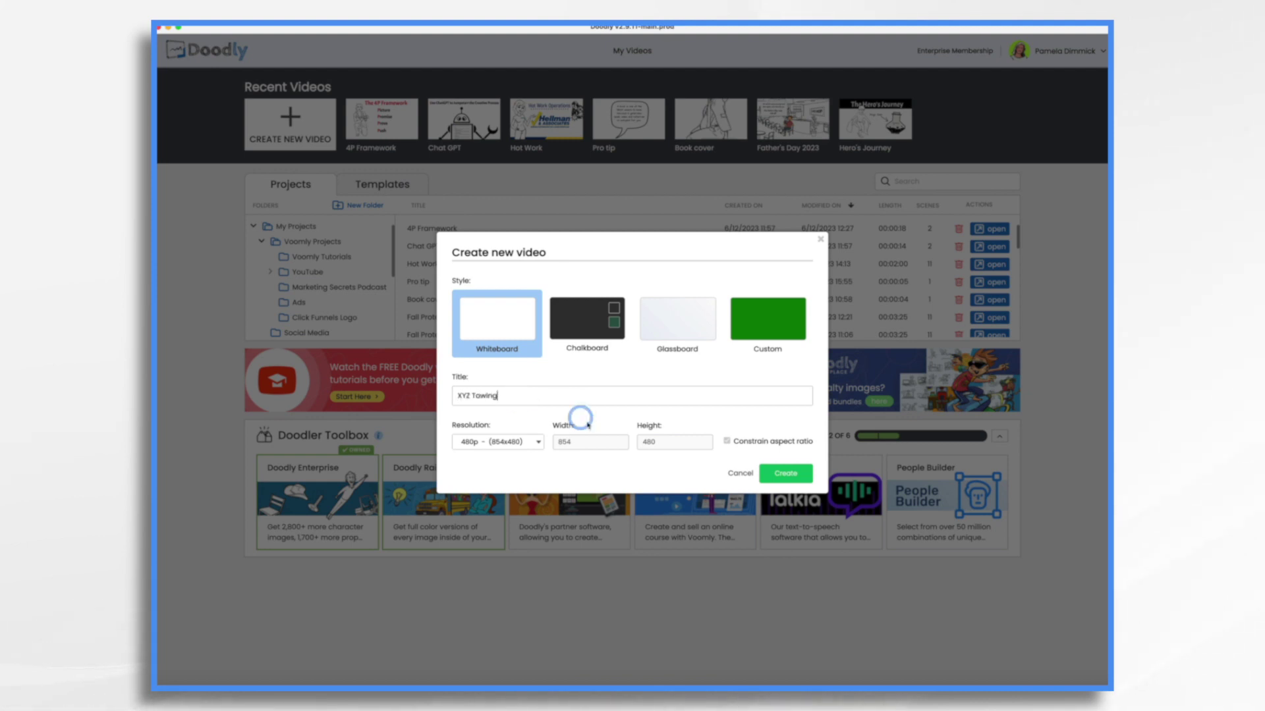
{"action": "left_click", "coordinate": [784, 474]}
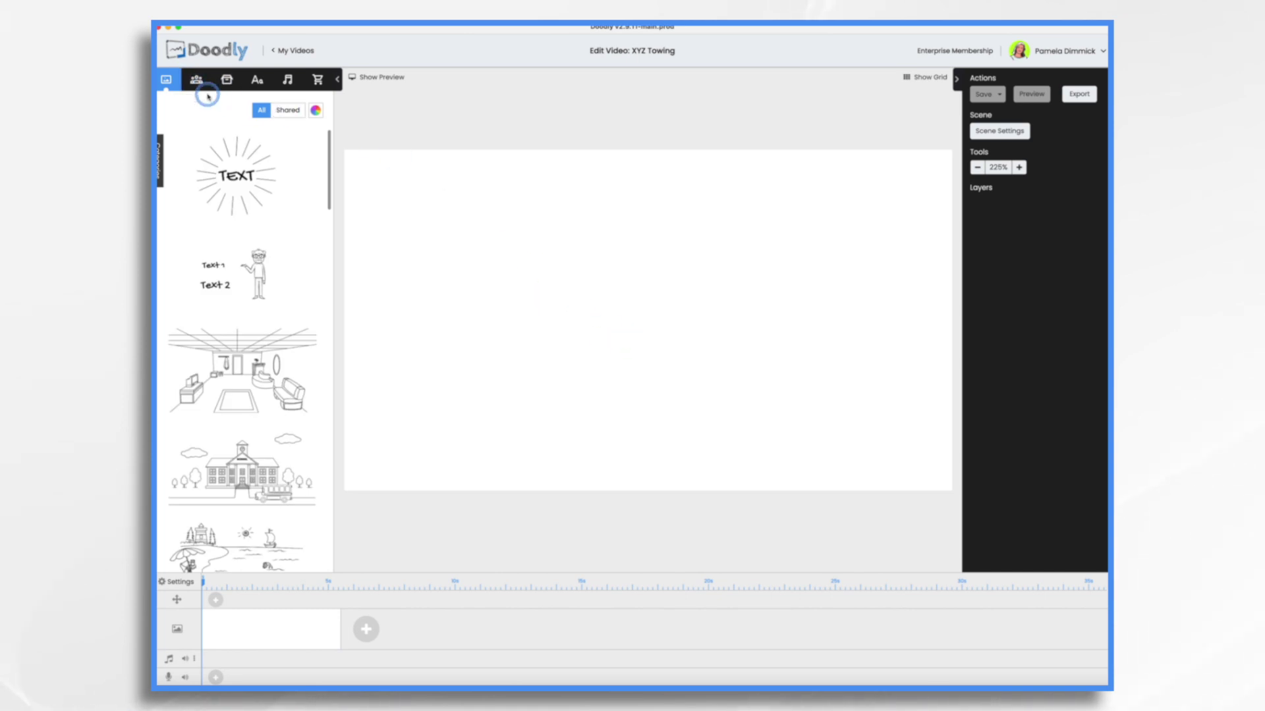
Step: Place a 'car' prop, replace it with the crashed car, and move it down-left
{"action": "left_click", "coordinate": [228, 83]}
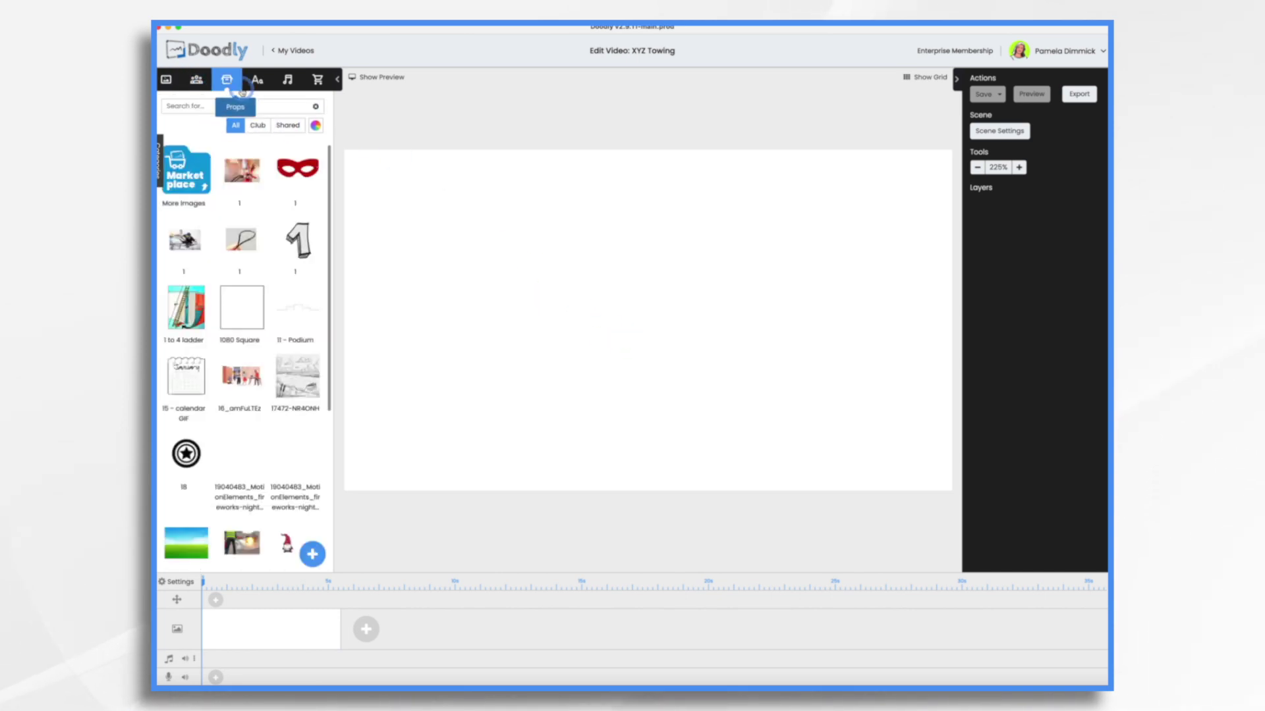
{"action": "type", "text": "car"}
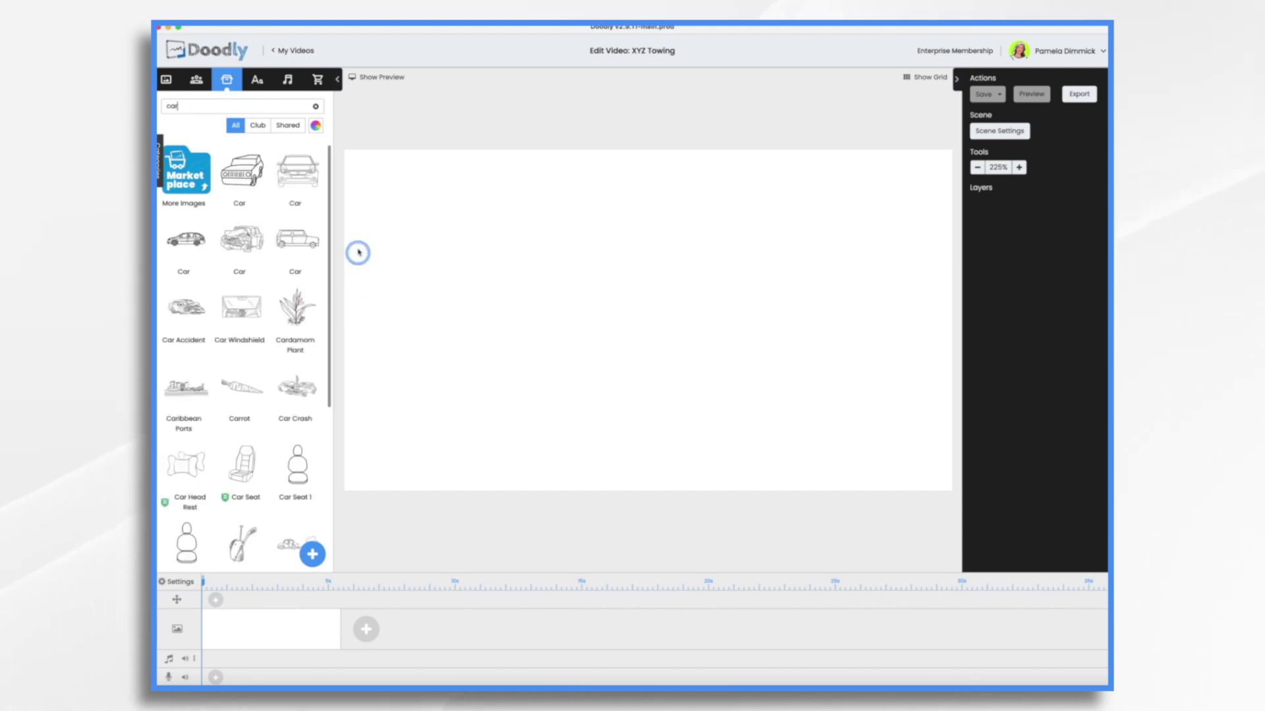
{"action": "left_click_drag", "start_coordinate": [298, 170], "coordinate": [716, 330]}
{"action": "left_click", "coordinate": [619, 324]}
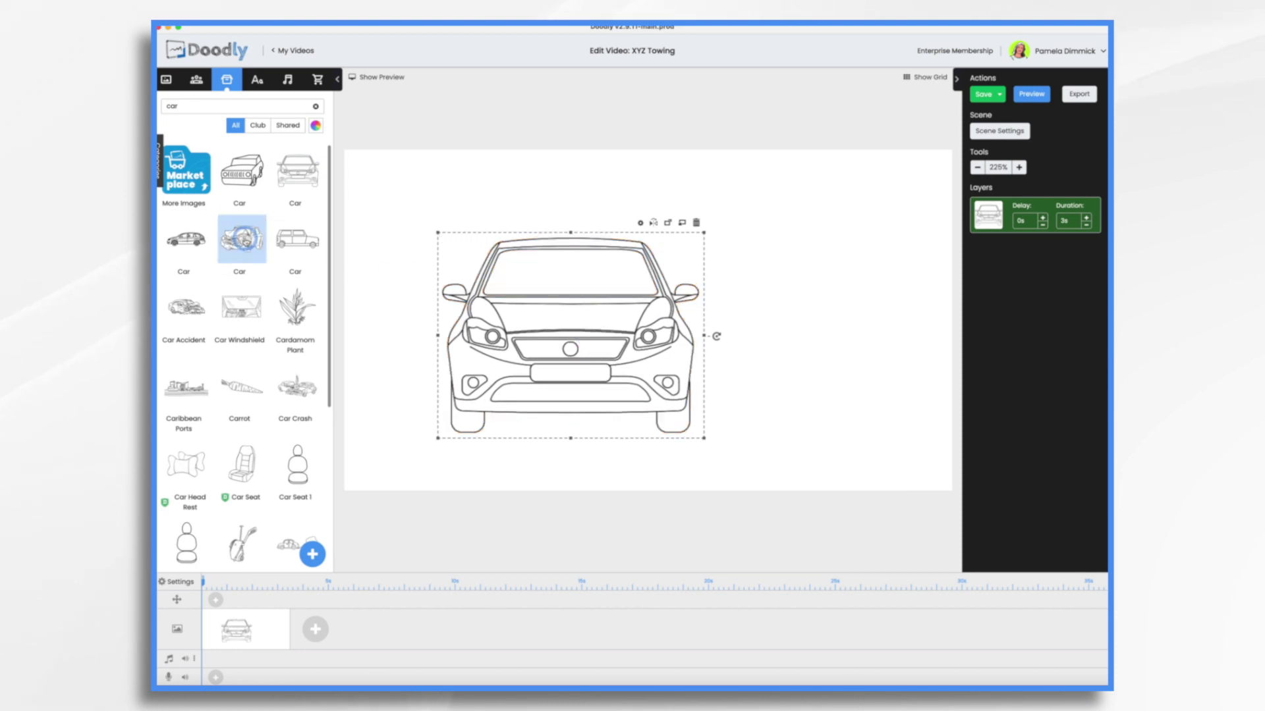
{"action": "left_click", "coordinate": [243, 239]}
{"action": "left_click", "coordinate": [666, 371]}
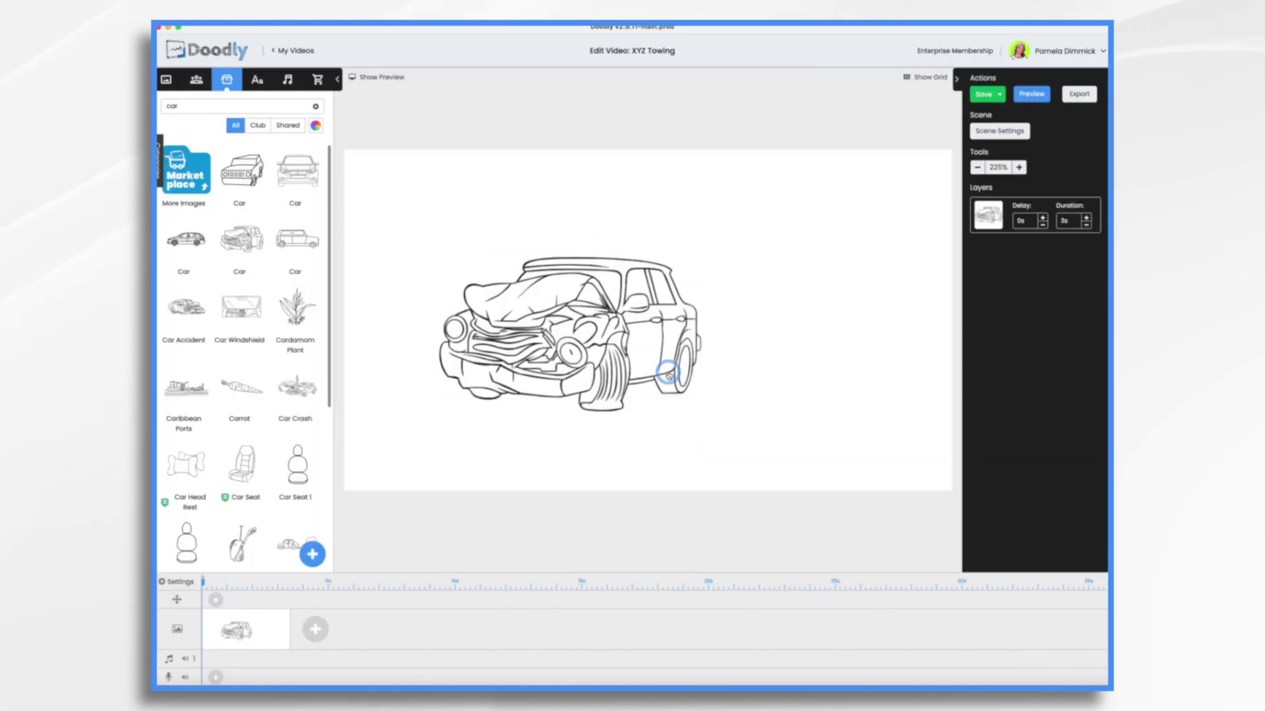
{"action": "left_click_drag", "start_coordinate": [616, 353], "coordinate": [547, 412]}
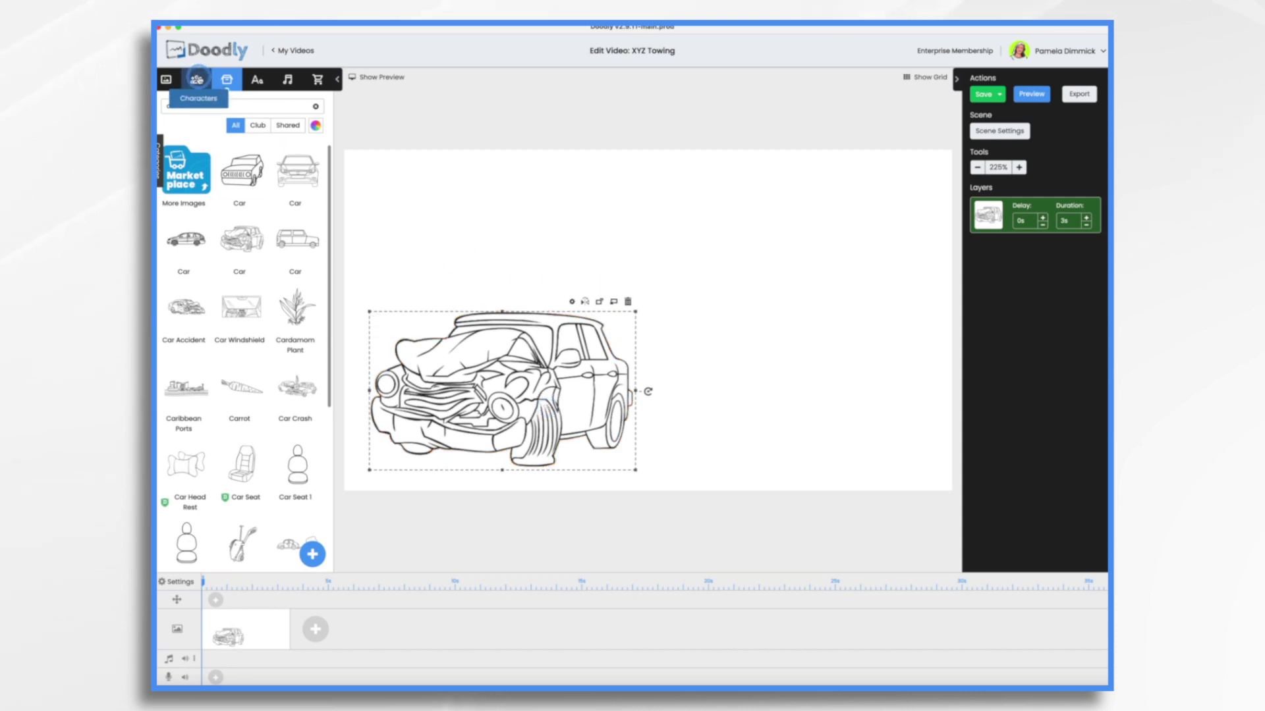
Step: Add the Devin Baby and Donna Frustrated characters beside the wrecked car
{"action": "left_click", "coordinate": [219, 110]}
{"action": "type", "text": "baby"}
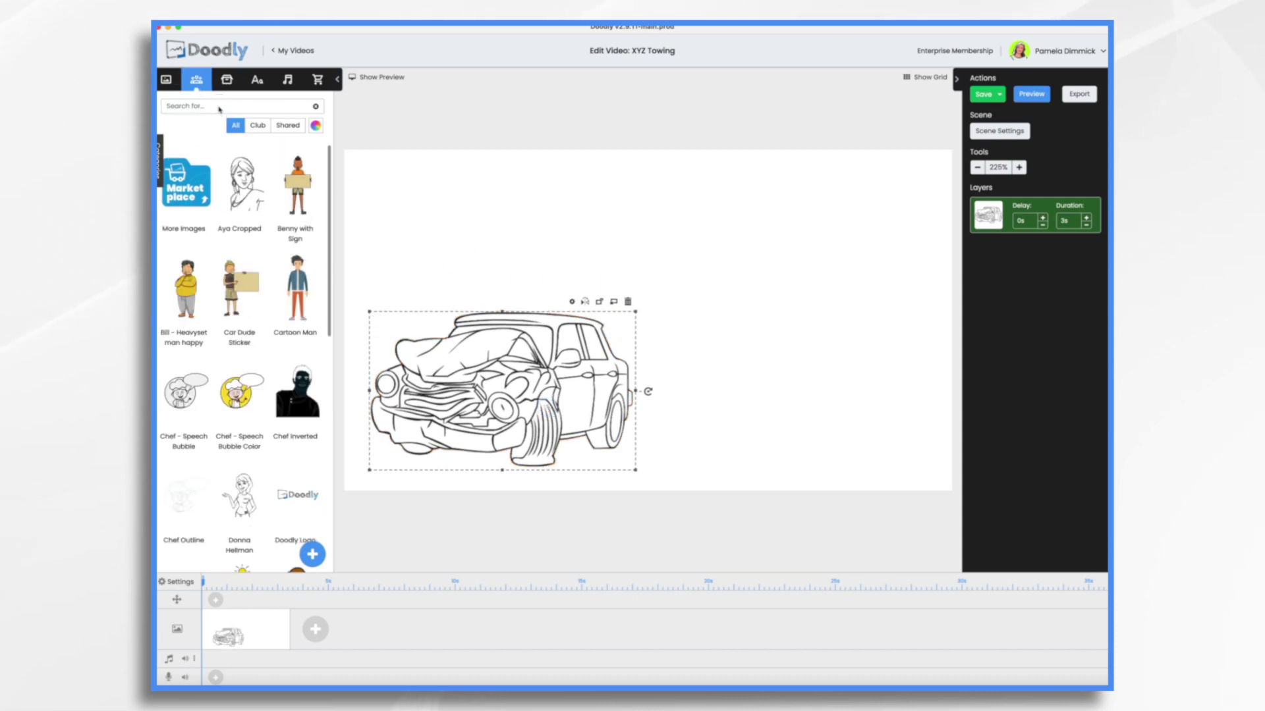
{"action": "left_click", "coordinate": [261, 262]}
{"action": "scroll", "coordinate": [257, 297], "scroll_direction": "down", "scroll_amount": 15}
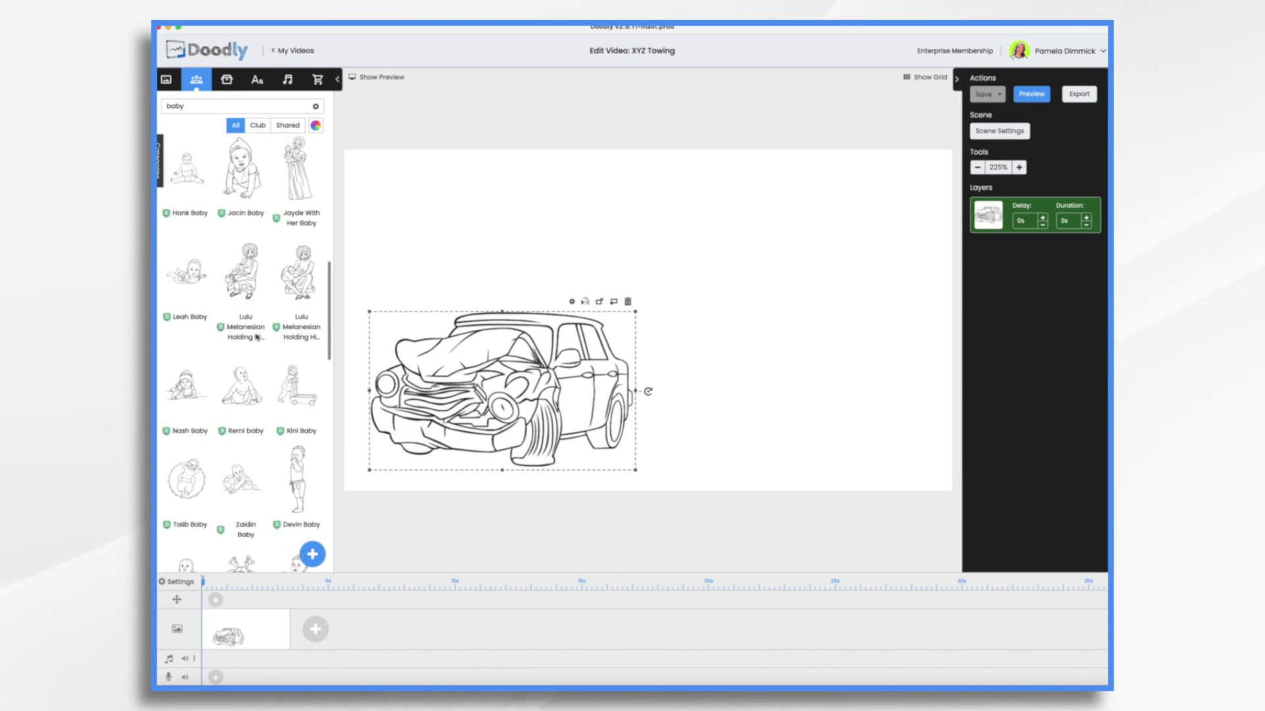
{"action": "scroll", "coordinate": [257, 337], "scroll_direction": "down", "scroll_amount": 3}
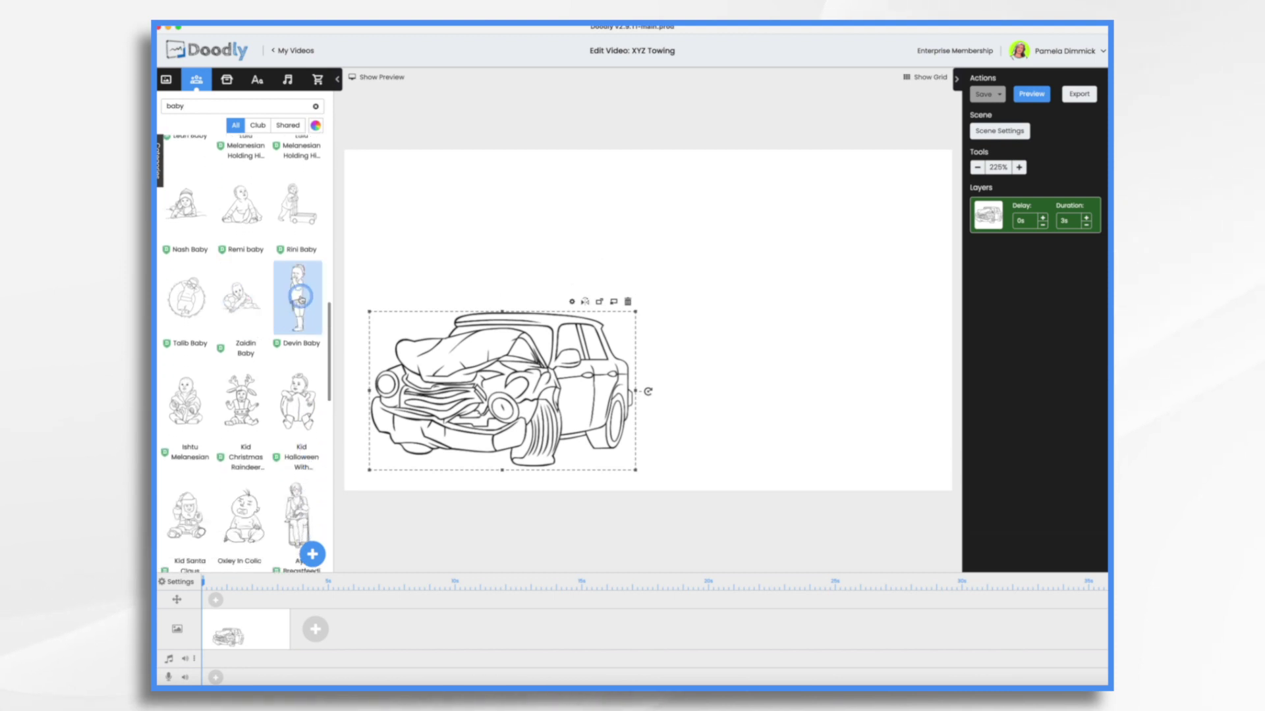
{"action": "left_click_drag", "start_coordinate": [300, 299], "coordinate": [700, 409]}
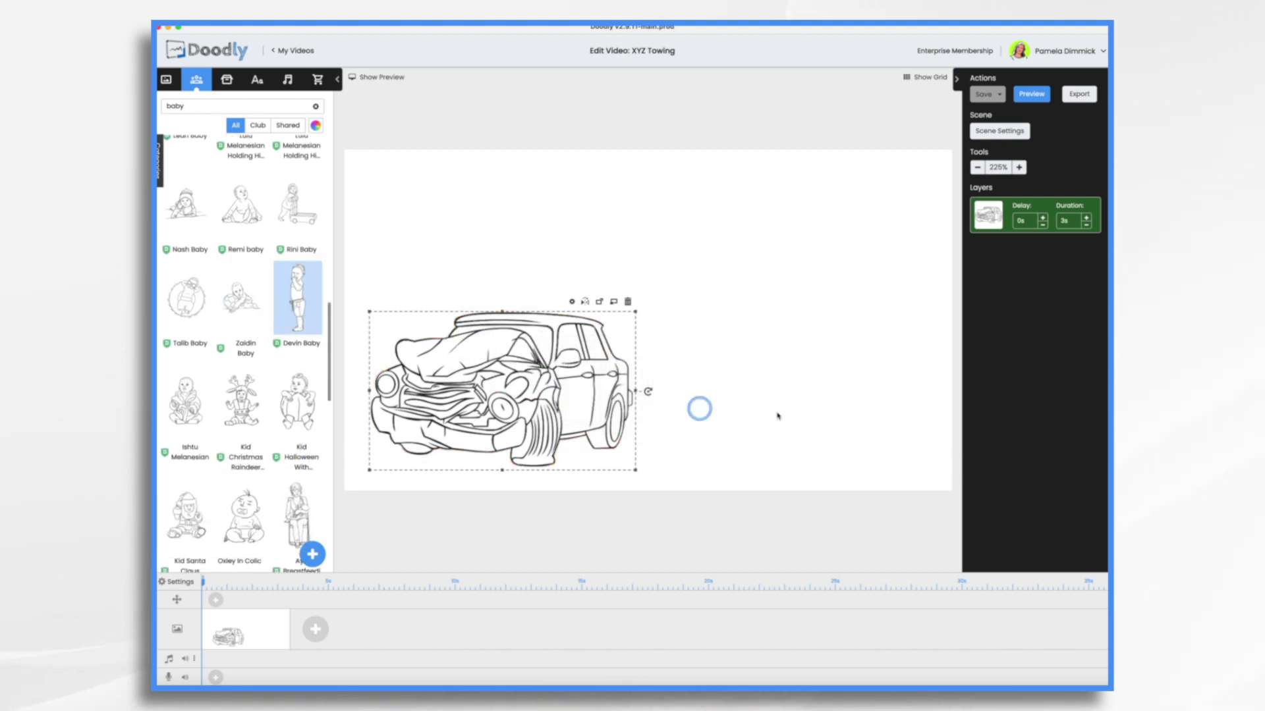
{"action": "scroll", "coordinate": [227, 403], "scroll_direction": "down", "scroll_amount": 10}
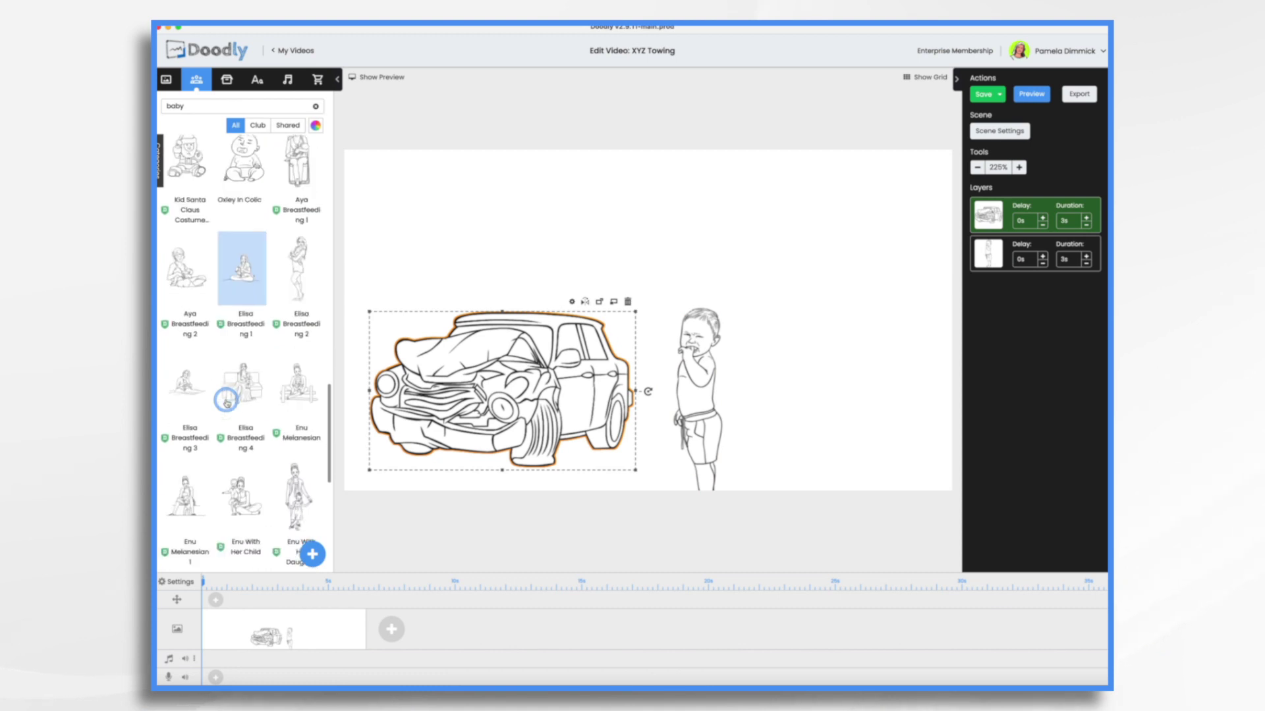
{"action": "scroll", "coordinate": [218, 263], "scroll_direction": "up", "scroll_amount": 15}
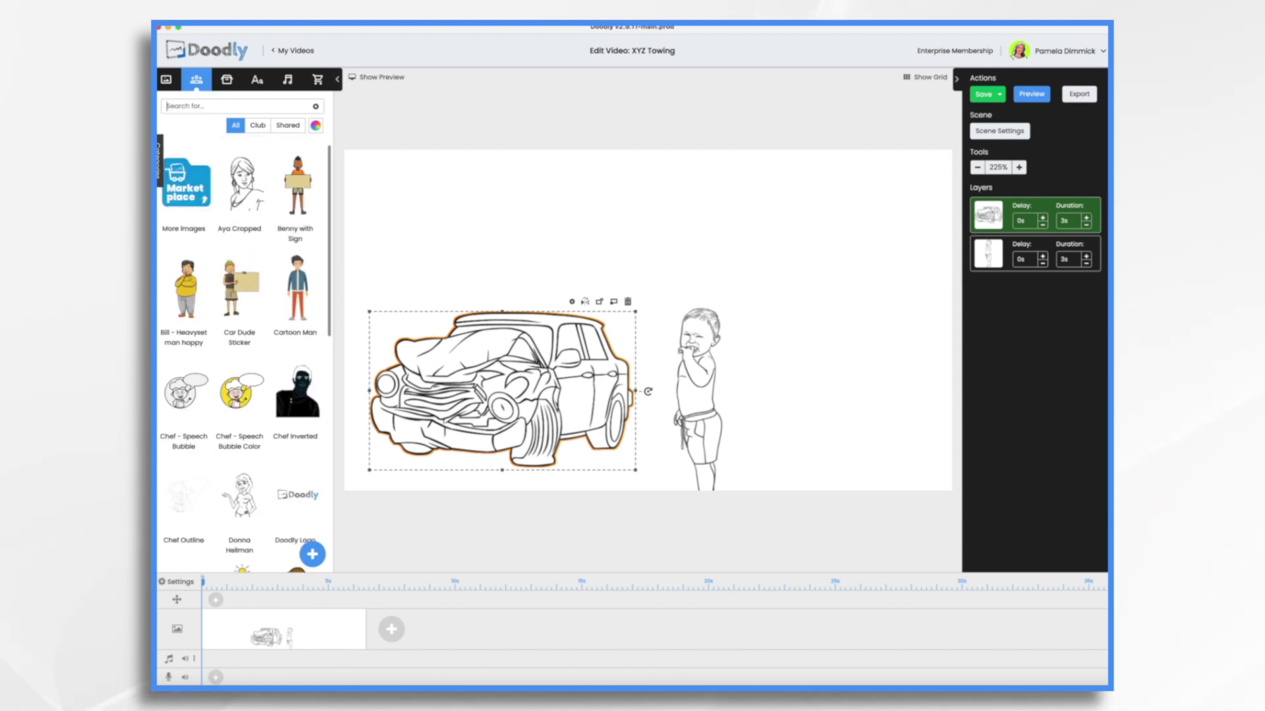
{"action": "type", "text": "casual"}
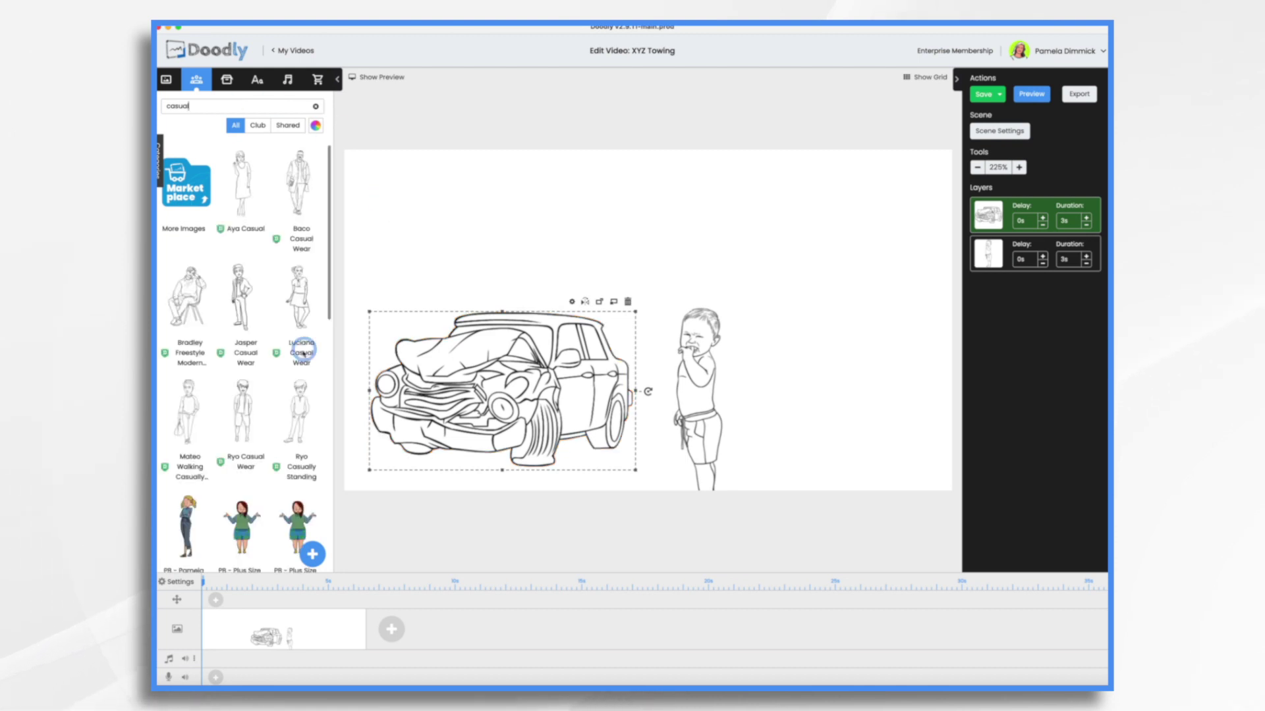
{"action": "type", "text": " w"}
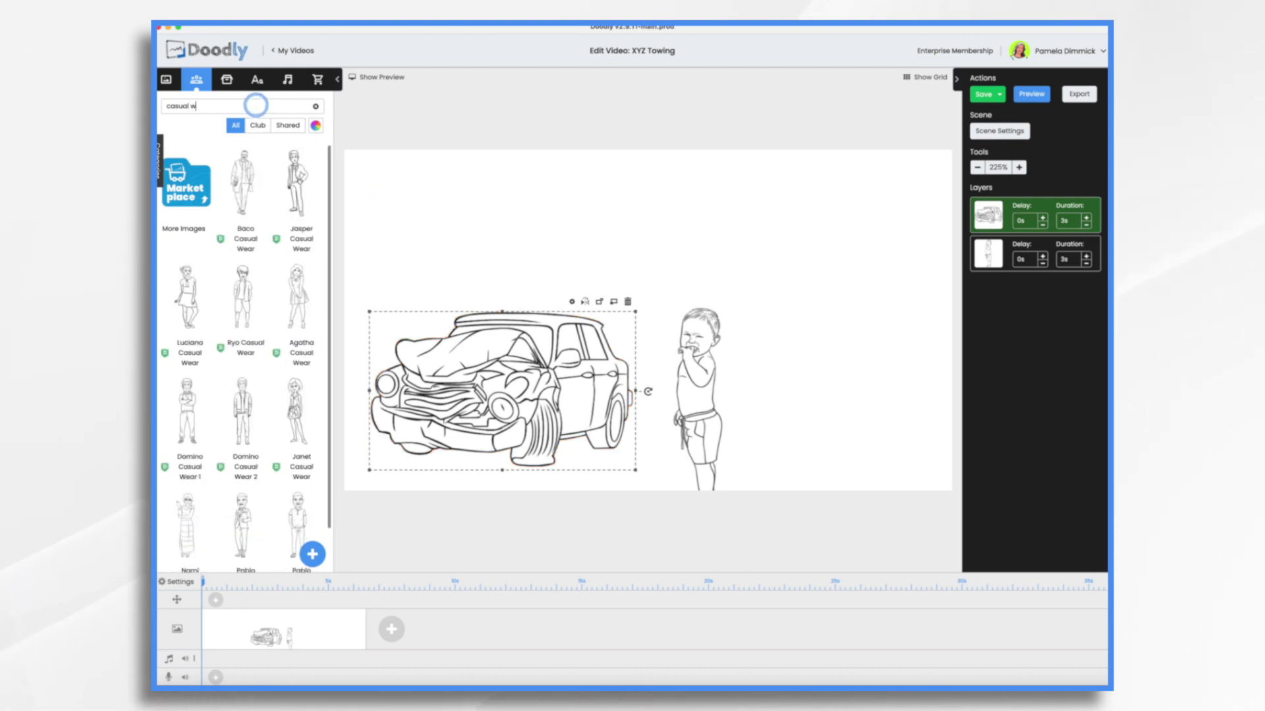
{"action": "type", "text": "orried"}
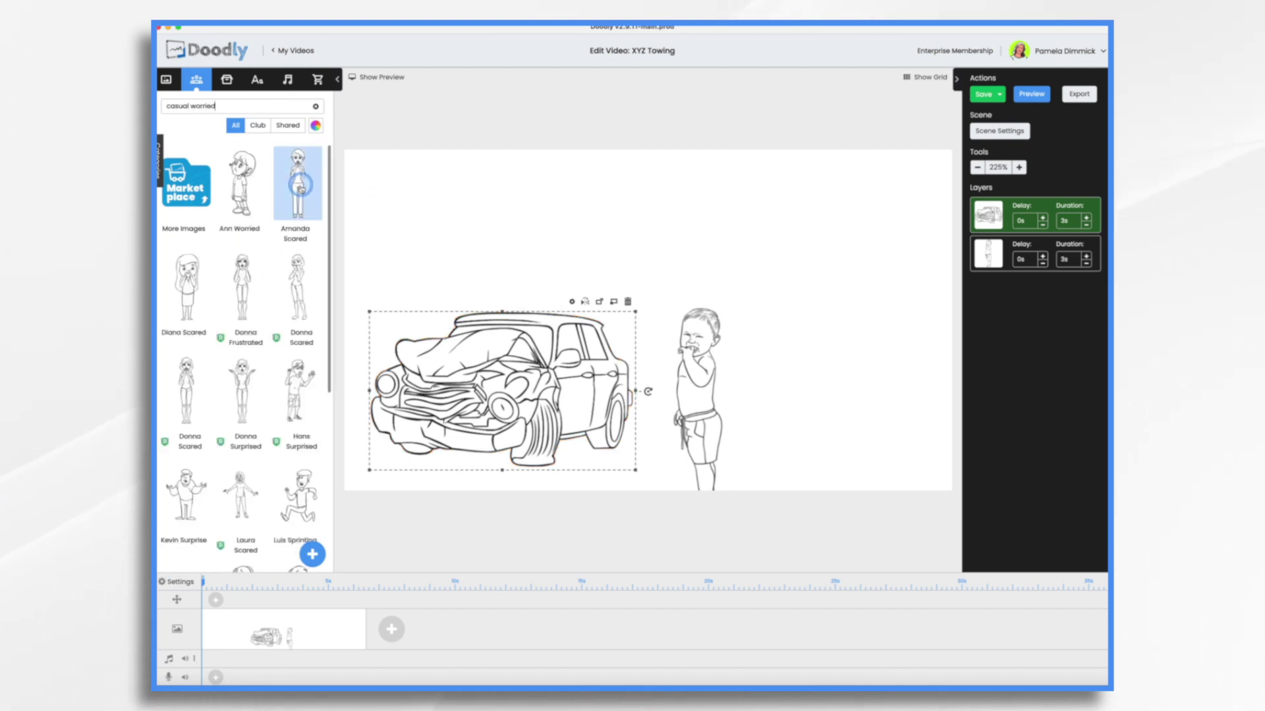
{"action": "left_click_drag", "start_coordinate": [242, 288], "coordinate": [636, 338]}
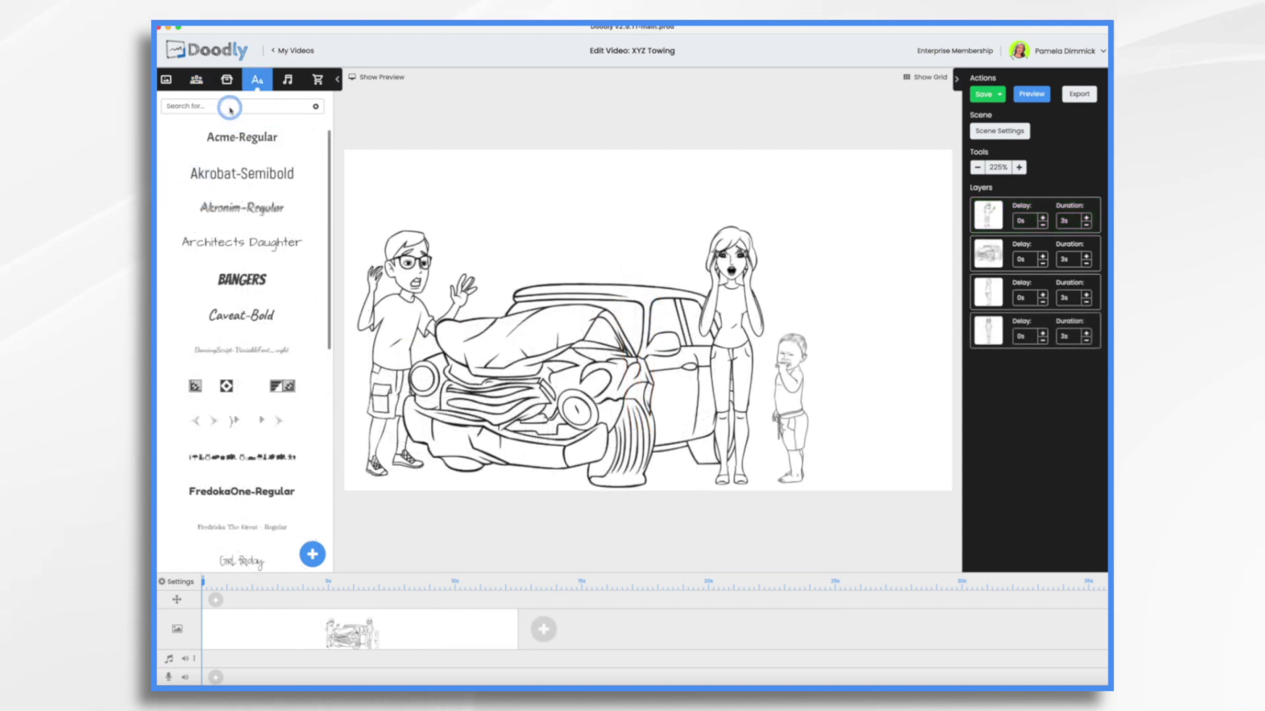
Step: Caption the scene 'Steranded in the middle of nowhere...' and add a blank second scene
{"action": "left_click_drag", "start_coordinate": [240, 136], "coordinate": [669, 203]}
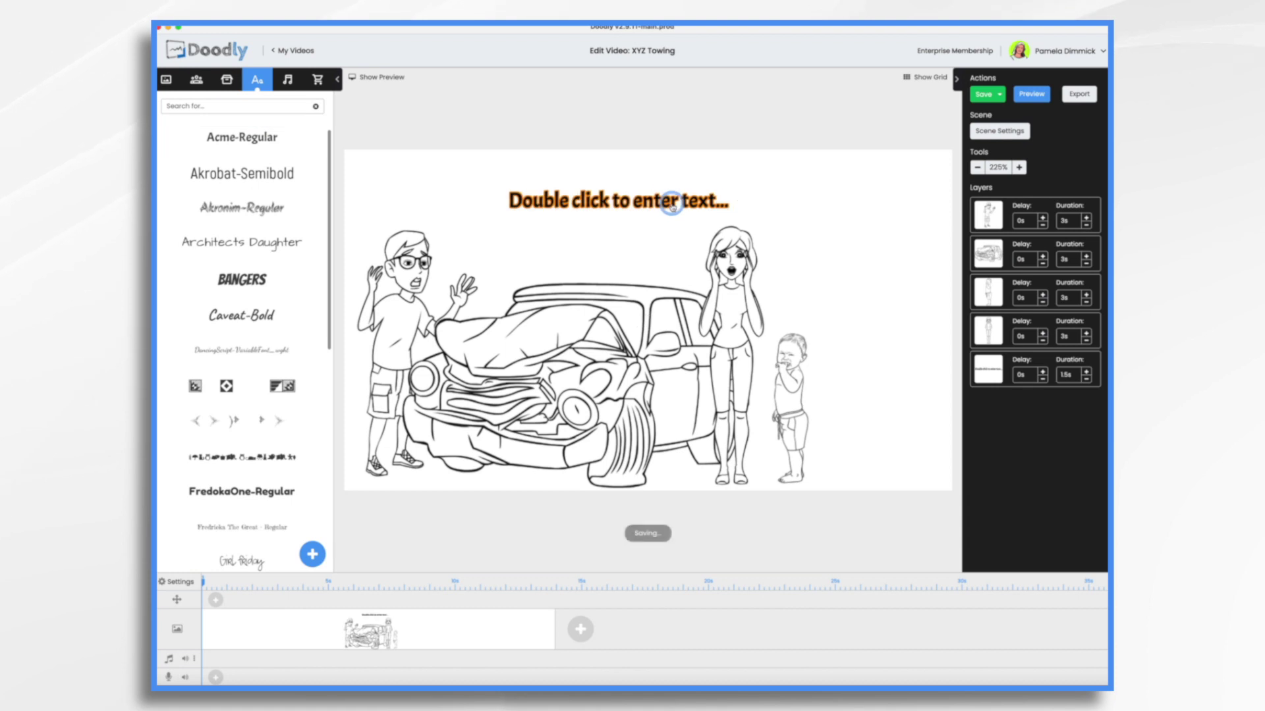
{"action": "double_click", "coordinate": [669, 200]}
{"action": "key", "text": "ctrl+a"}
{"action": "type", "text": "Ster"}
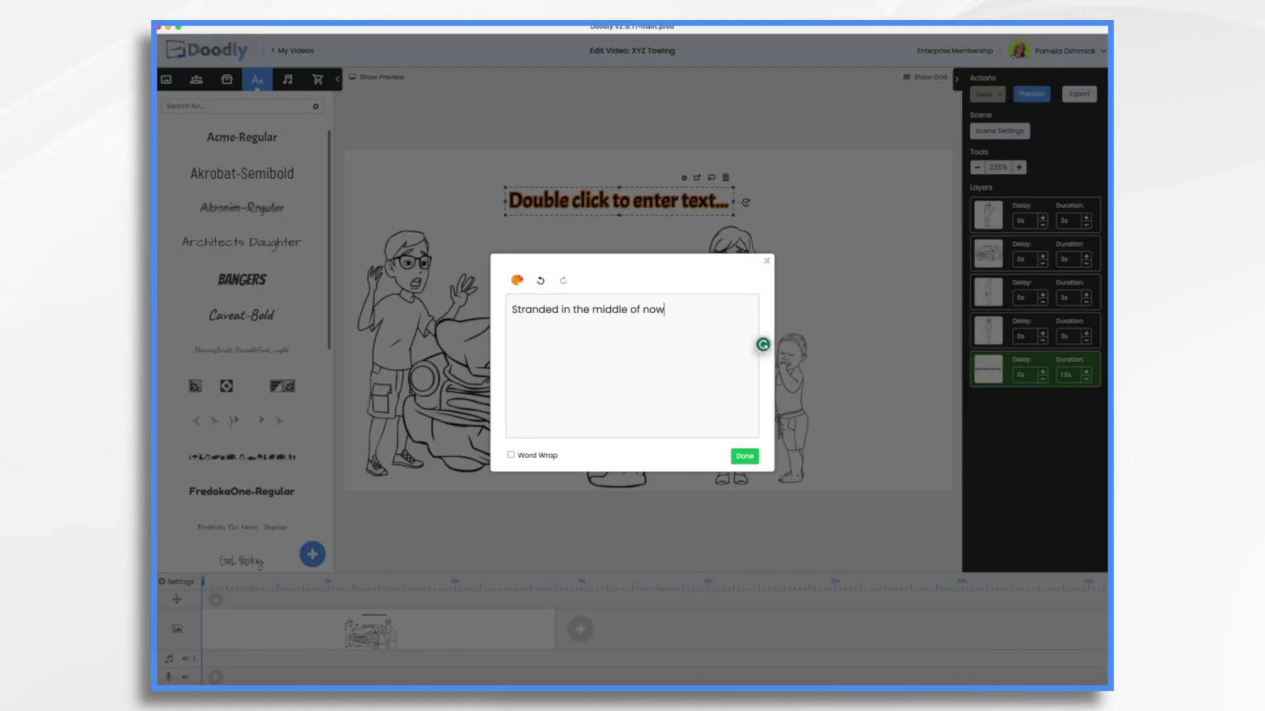
{"action": "type", "text": "anded in the middle of nowhere..."}
{"action": "left_click", "coordinate": [745, 456]}
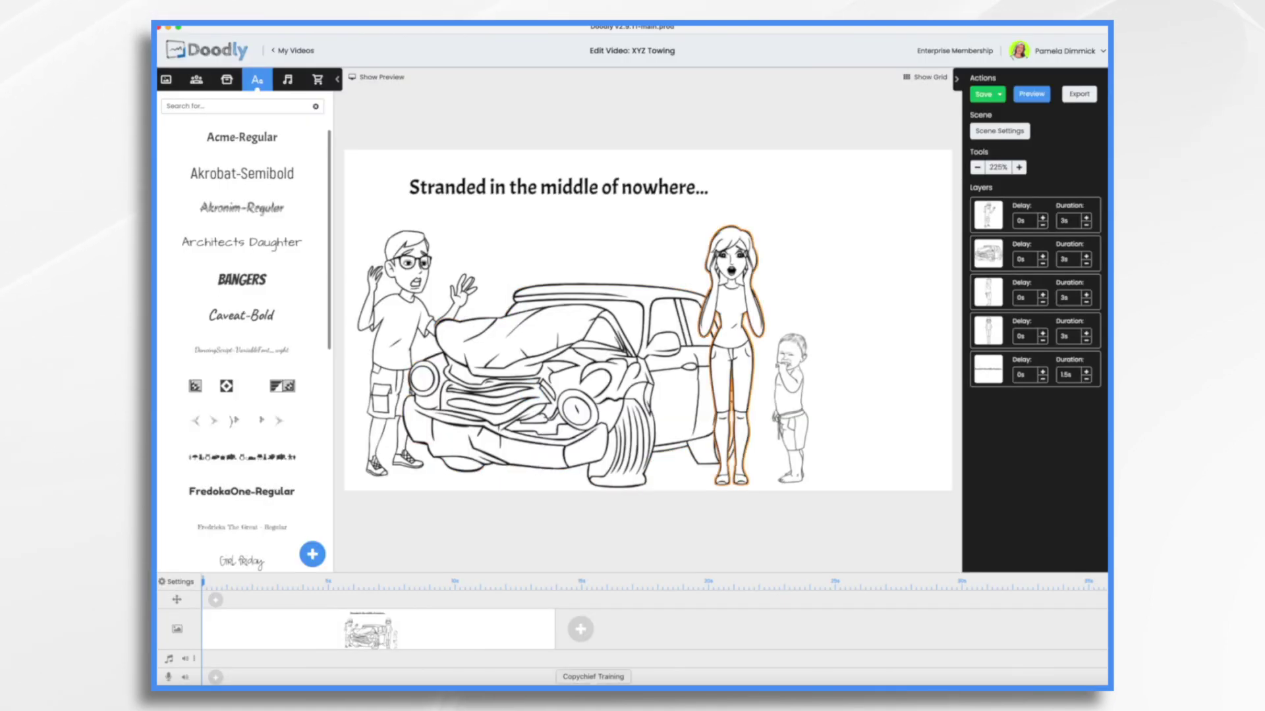
{"action": "left_click", "coordinate": [583, 632]}
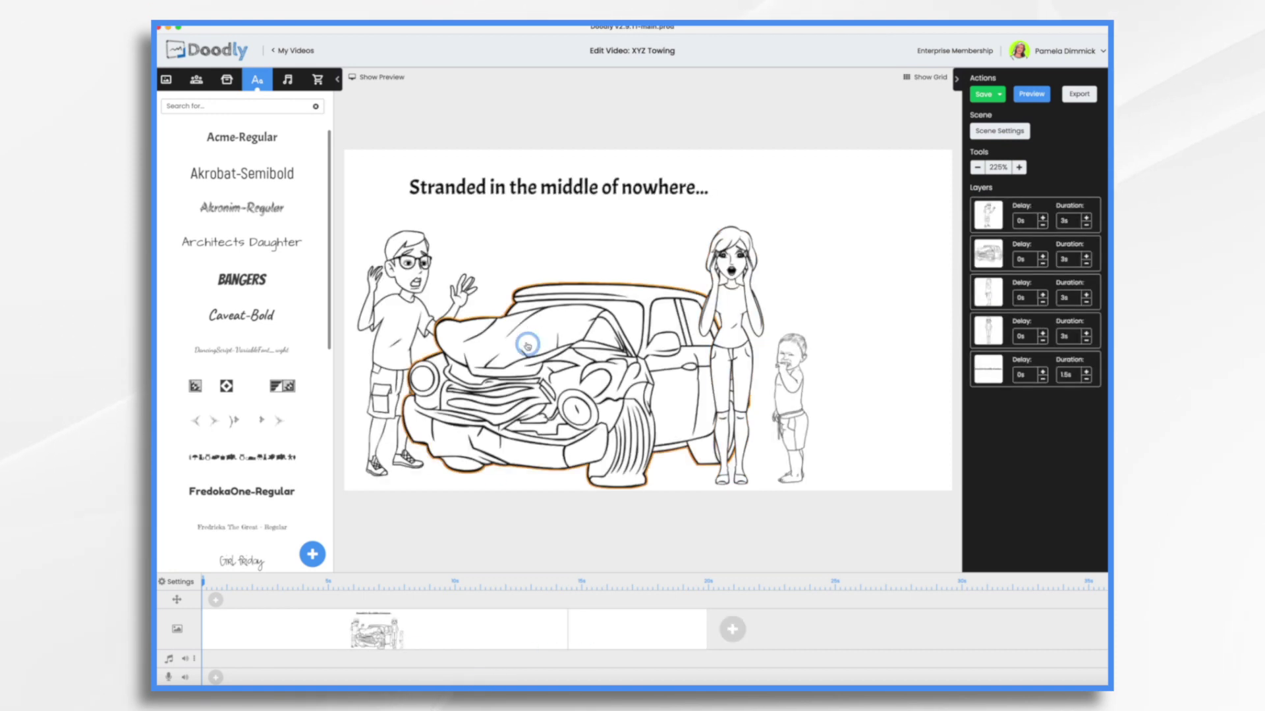
{"action": "left_click", "coordinate": [571, 277]}
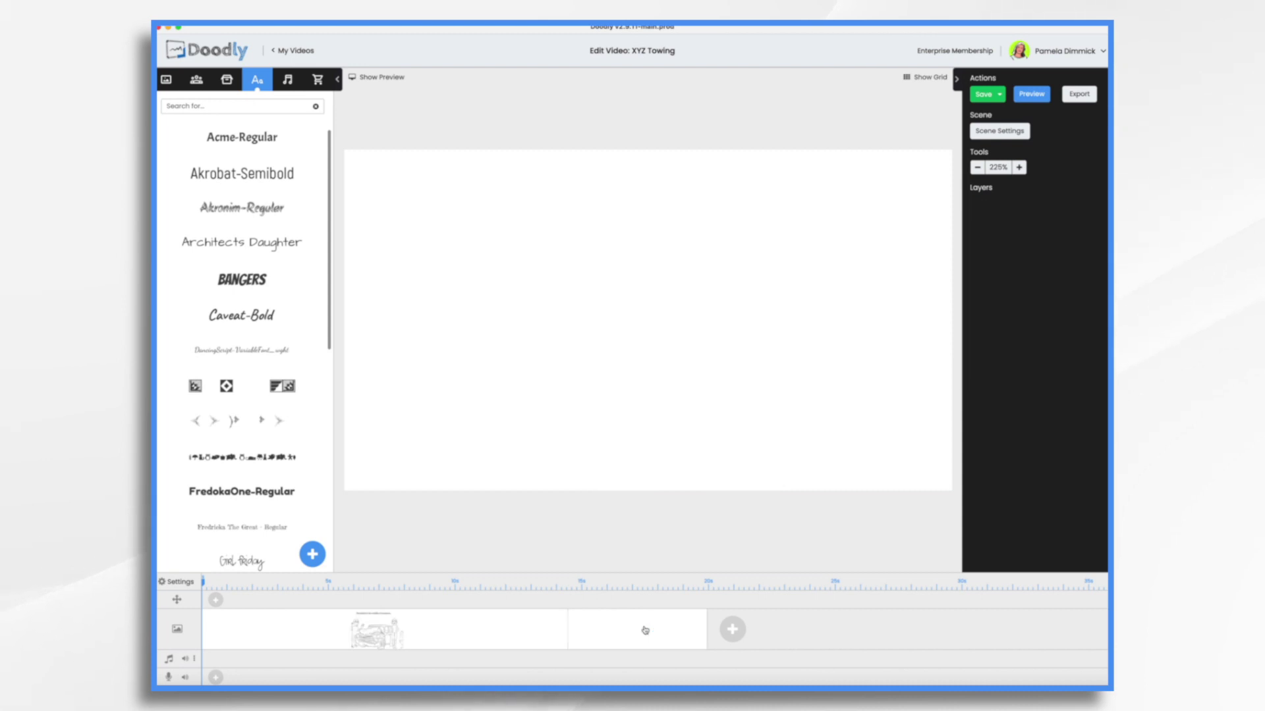
Step: Place the Tow Truck prop and enlarge it to fill the scene
{"action": "left_click", "coordinate": [227, 81]}
{"action": "key", "text": "BackSpace"}
{"action": "type", "text": "tow"}
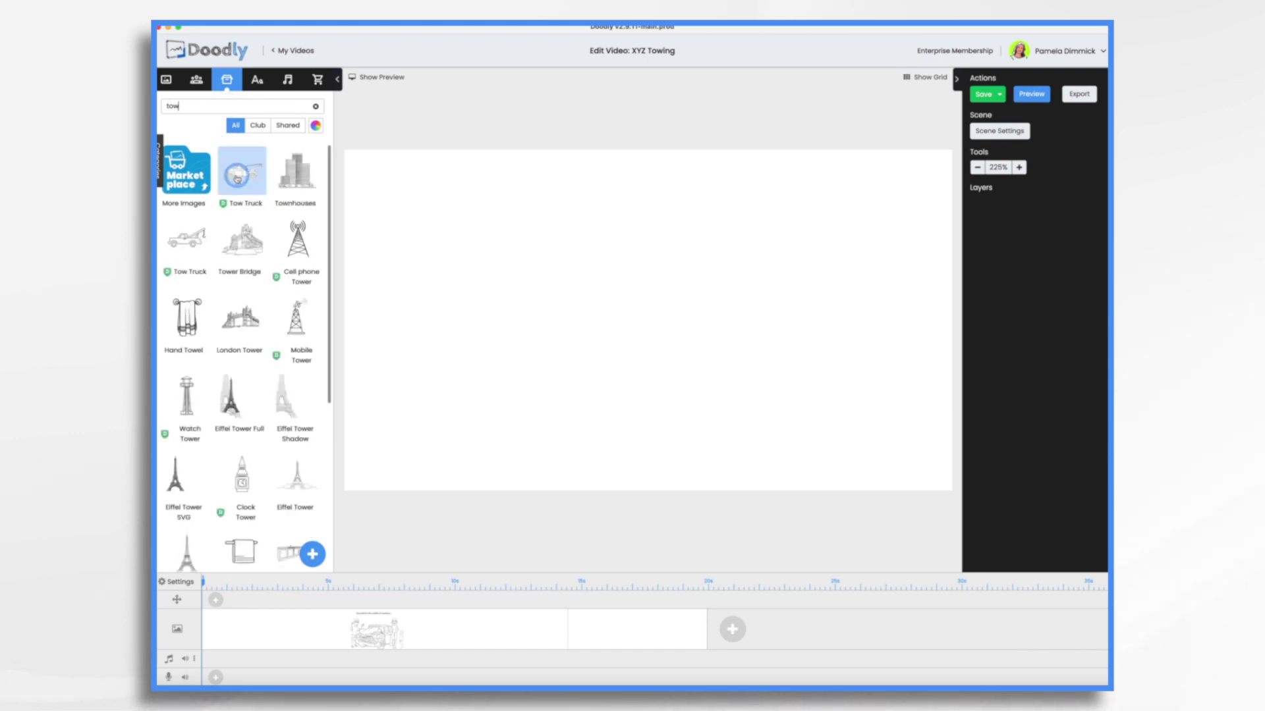
{"action": "left_click_drag", "start_coordinate": [237, 179], "coordinate": [671, 321]}
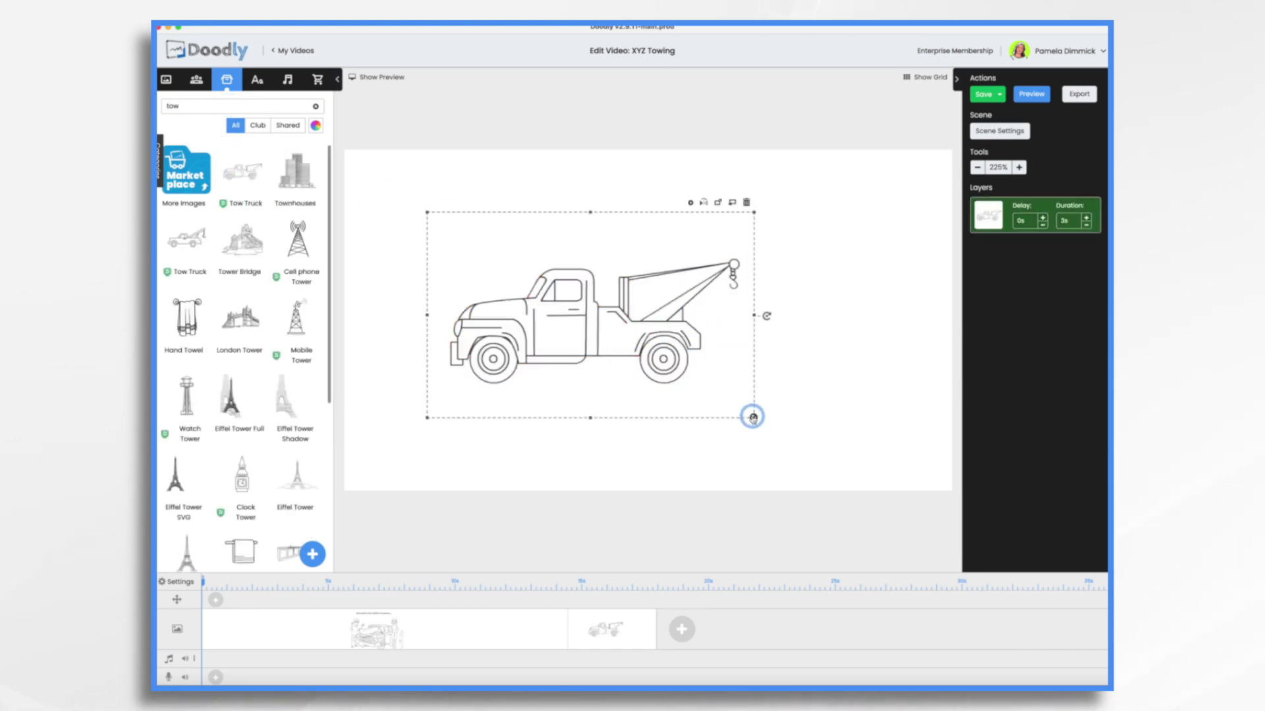
{"action": "left_click_drag", "start_coordinate": [755, 415], "coordinate": [665, 353]}
{"action": "left_click_drag", "start_coordinate": [901, 487], "coordinate": [932, 521]}
Step: Import the XYZ Towing logo, shrink it, and place it on the truck door
{"action": "left_click", "coordinate": [315, 558]}
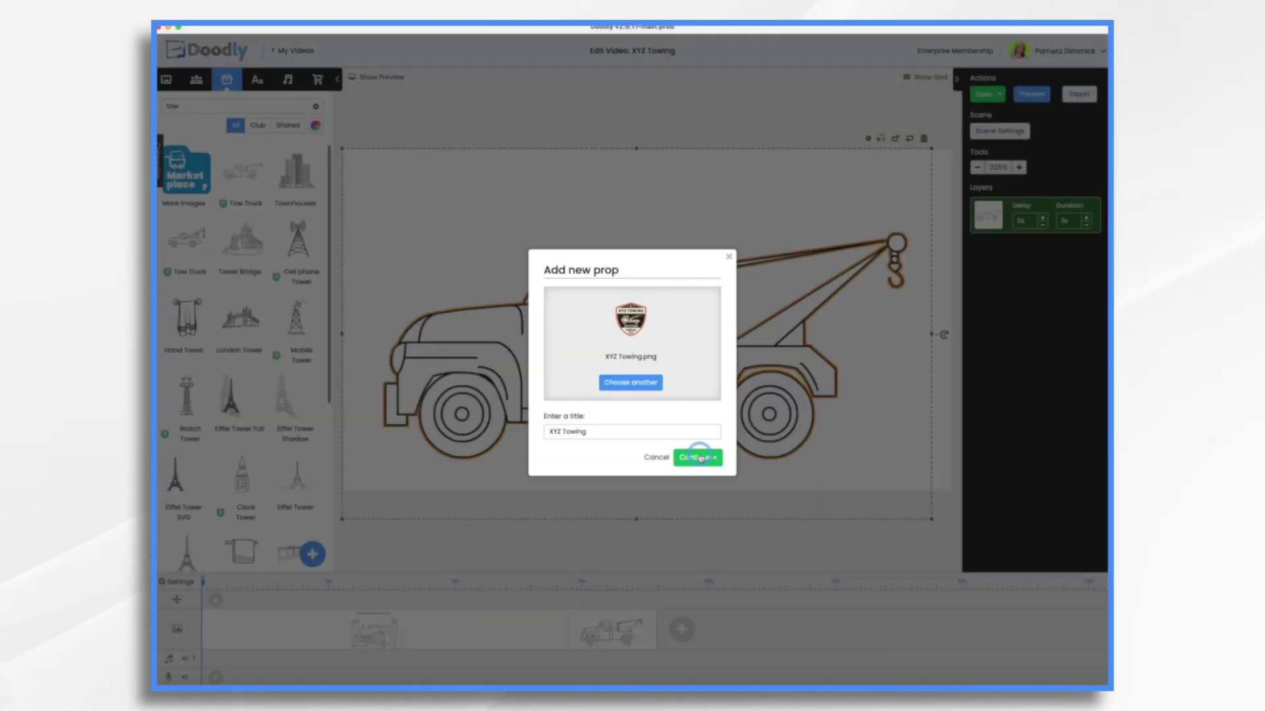
{"action": "left_click", "coordinate": [700, 458]}
{"action": "left_click_drag", "start_coordinate": [701, 461], "coordinate": [607, 395]}
{"action": "left_click_drag", "start_coordinate": [542, 335], "coordinate": [579, 368]}
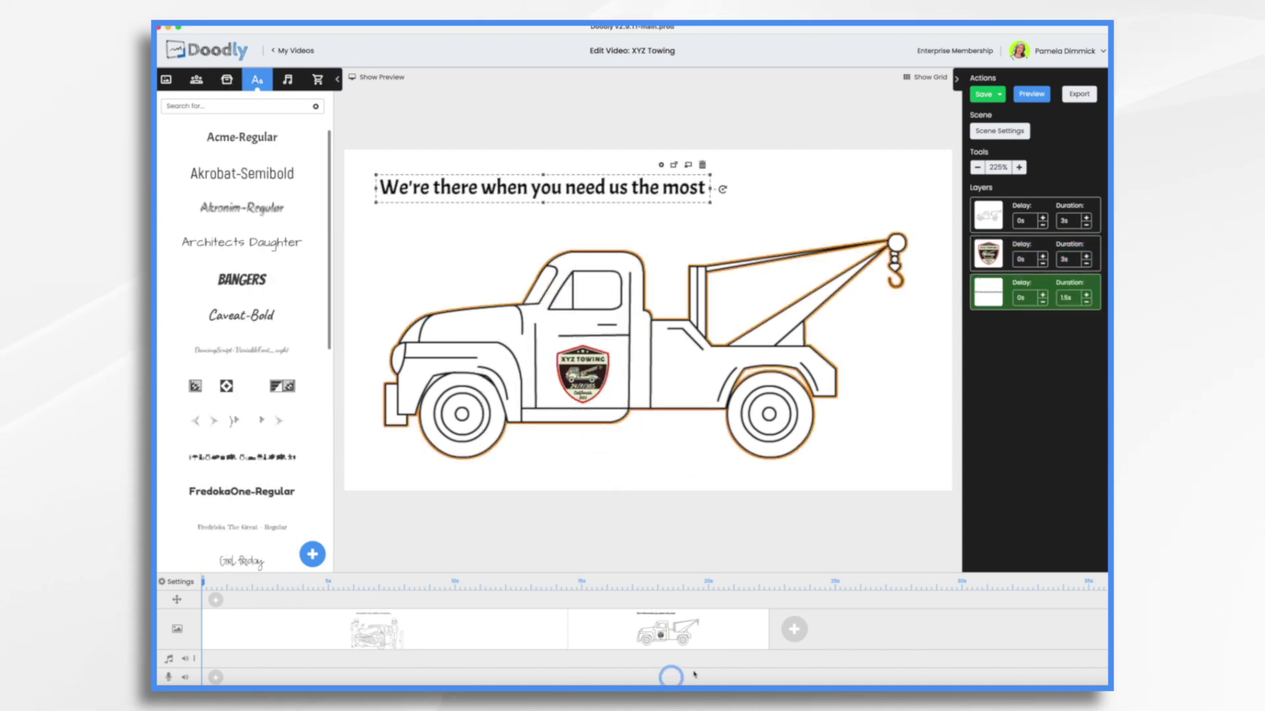
Step: In a new third scene, add an enlarged online-review graphic, save, and add the thumbs-up review graphic
{"action": "left_click", "coordinate": [797, 633]}
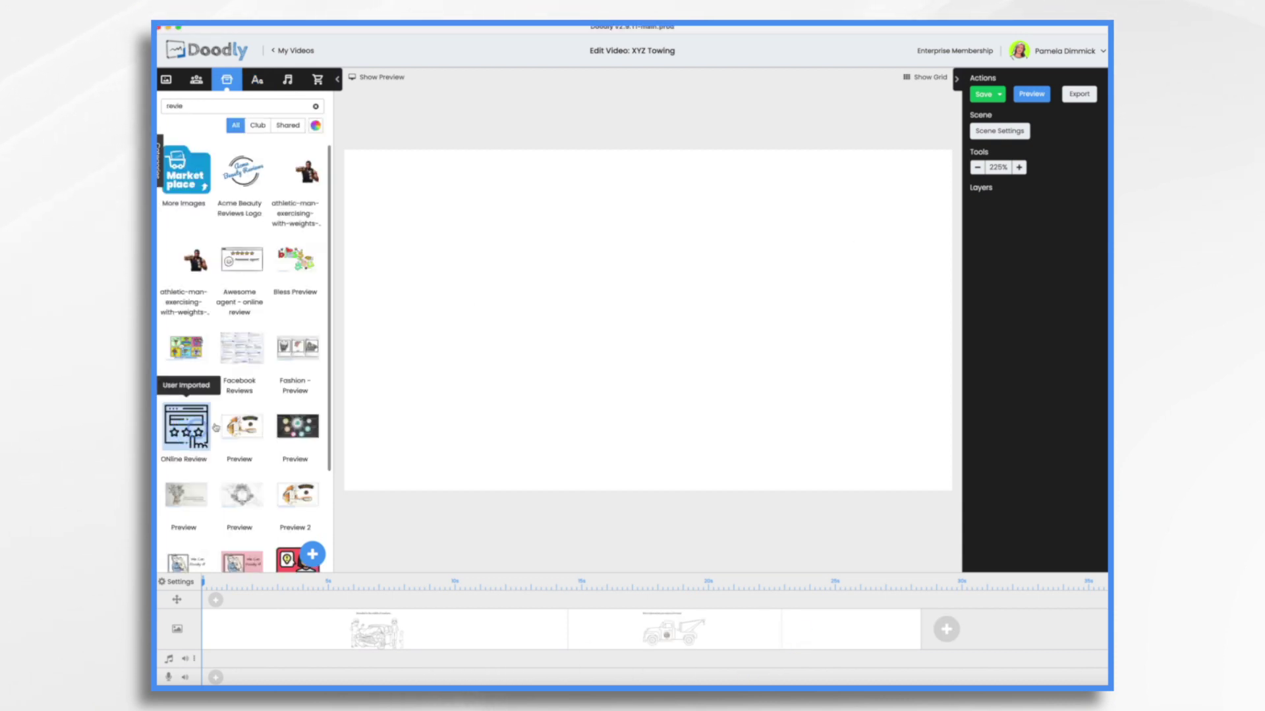
{"action": "left_click_drag", "start_coordinate": [184, 425], "coordinate": [576, 359]}
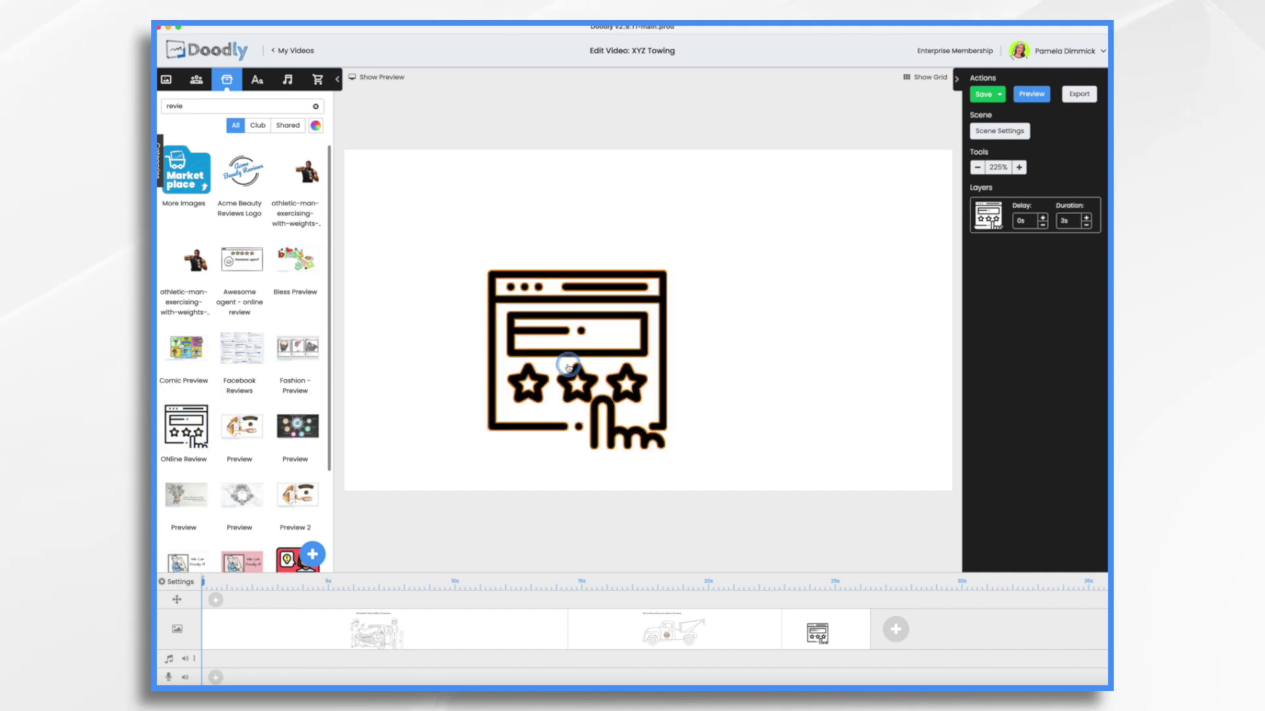
{"action": "left_click", "coordinate": [566, 363]}
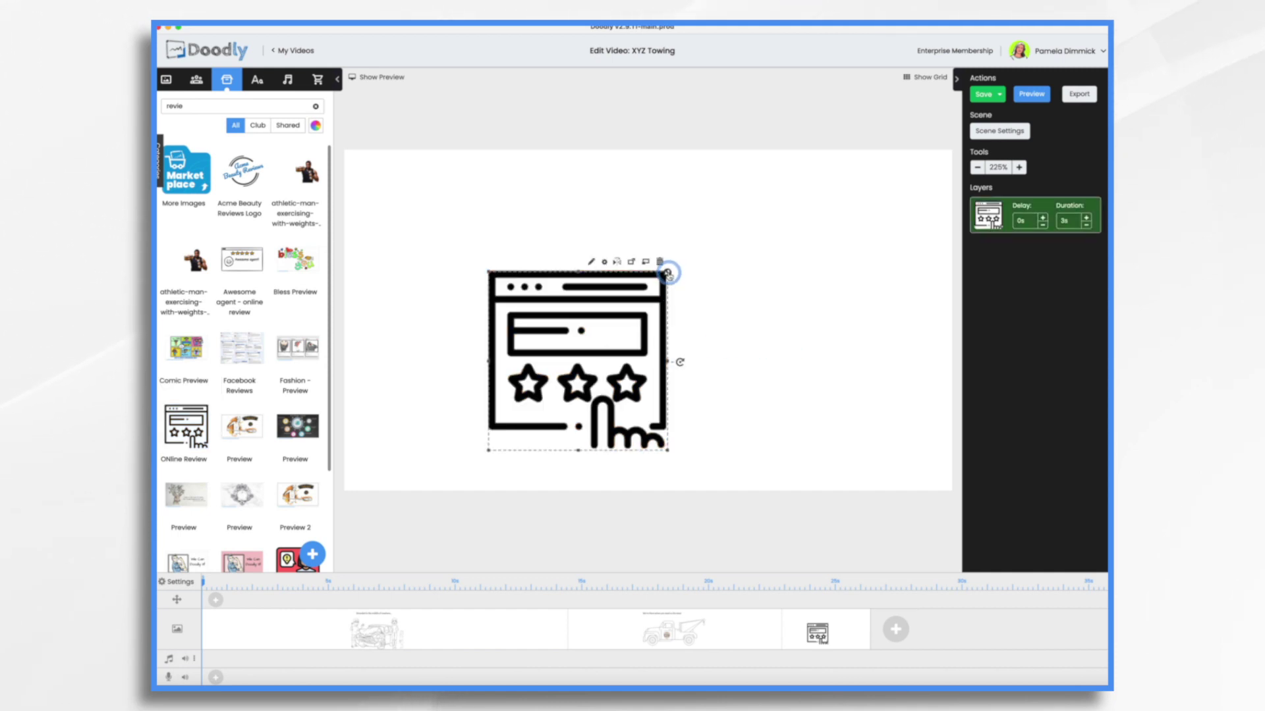
{"action": "left_click_drag", "start_coordinate": [672, 278], "coordinate": [689, 248]}
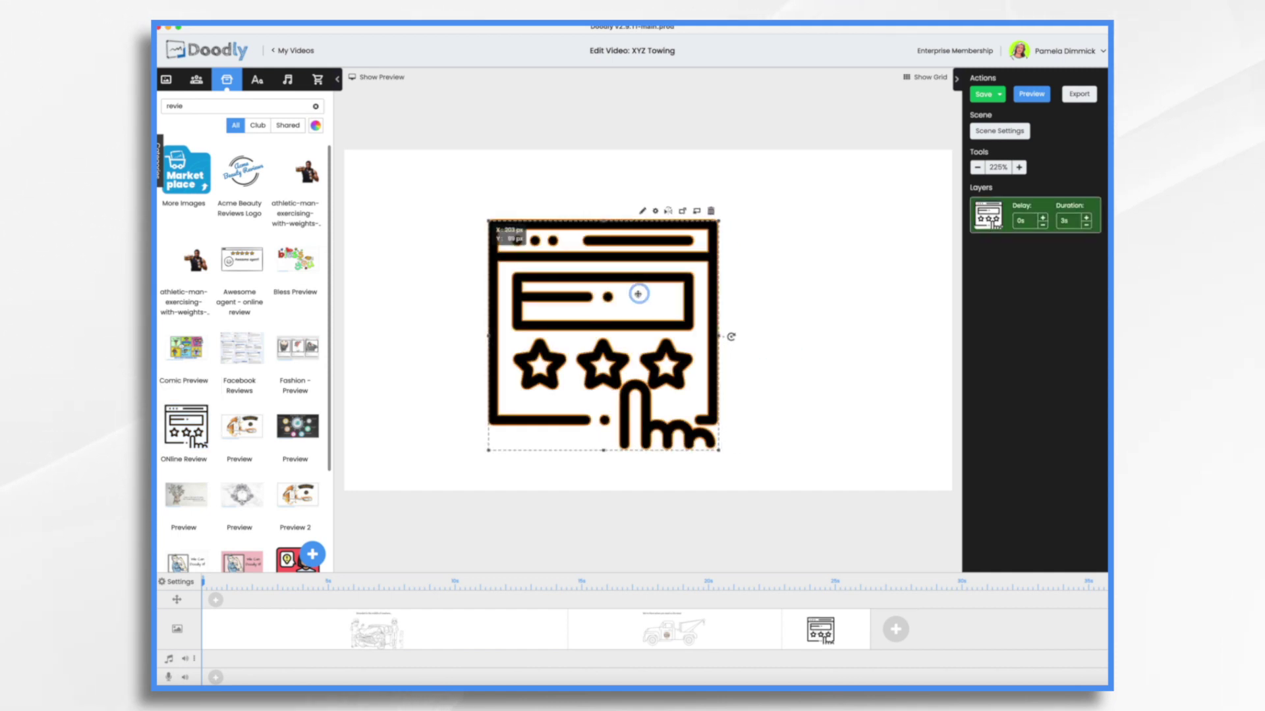
{"action": "left_click_drag", "start_coordinate": [639, 294], "coordinate": [573, 315]}
{"action": "key", "text": "super+s"}
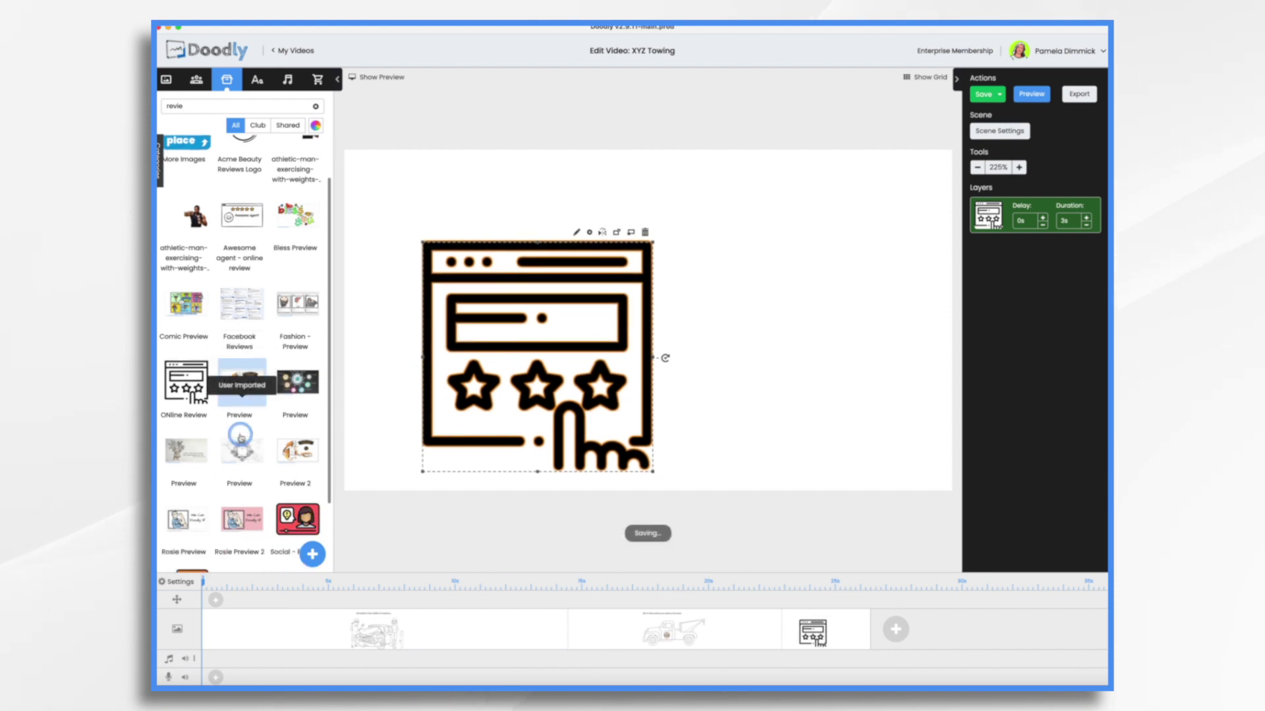
{"action": "scroll", "coordinate": [217, 395], "scroll_direction": "down", "scroll_amount": 3}
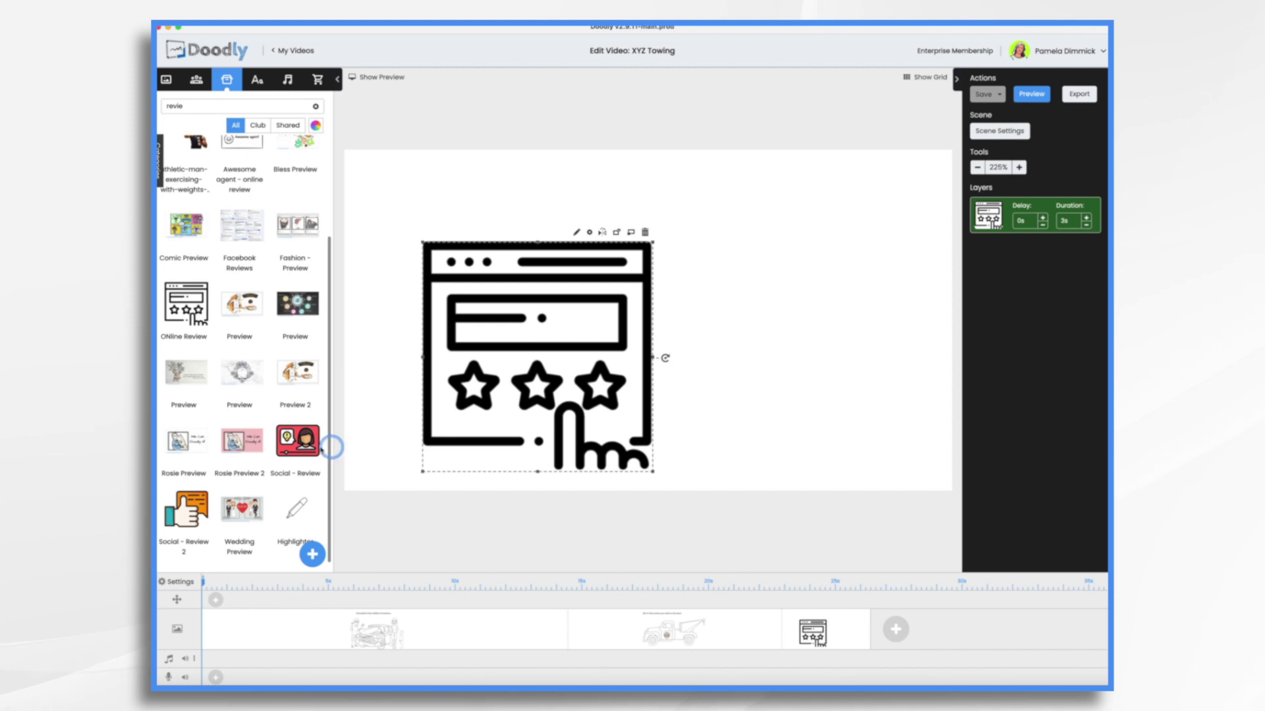
{"action": "left_click_drag", "start_coordinate": [184, 509], "coordinate": [888, 382]}
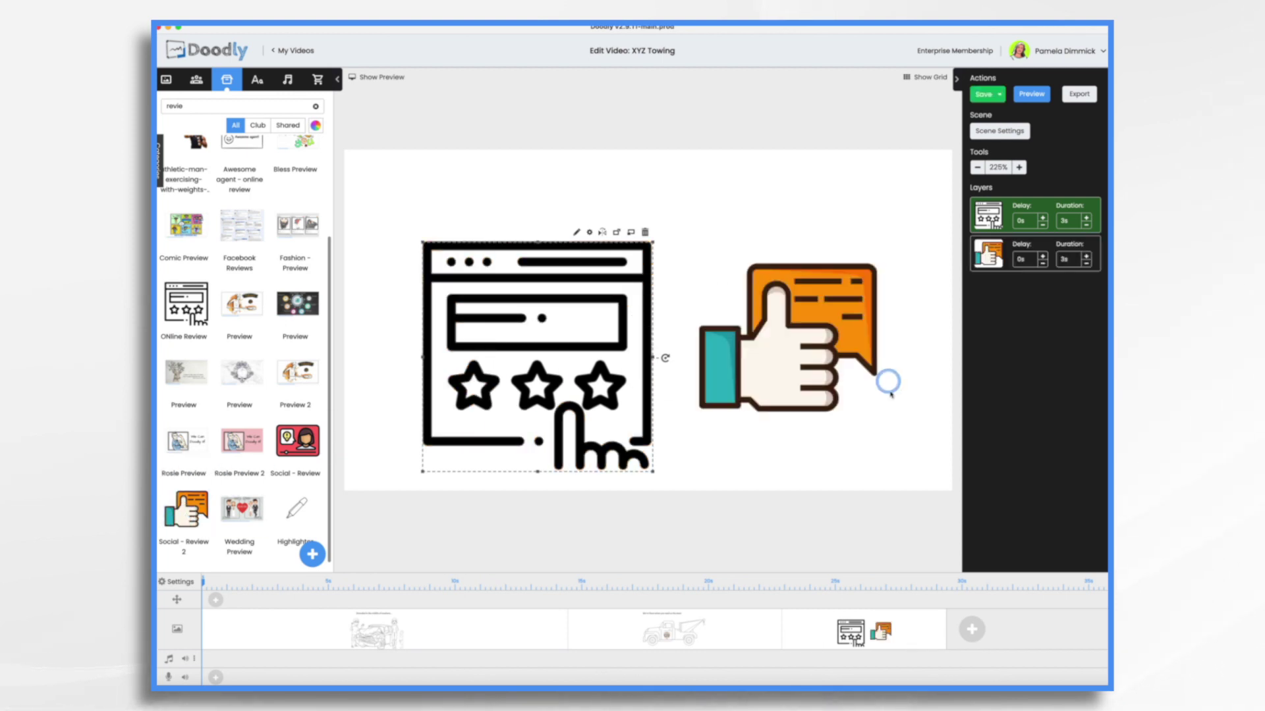
Step: Add the Acme-Regular headline 'Hundreds of 5-star reviews on Yelp and Angie's List'
{"action": "left_click", "coordinate": [256, 79]}
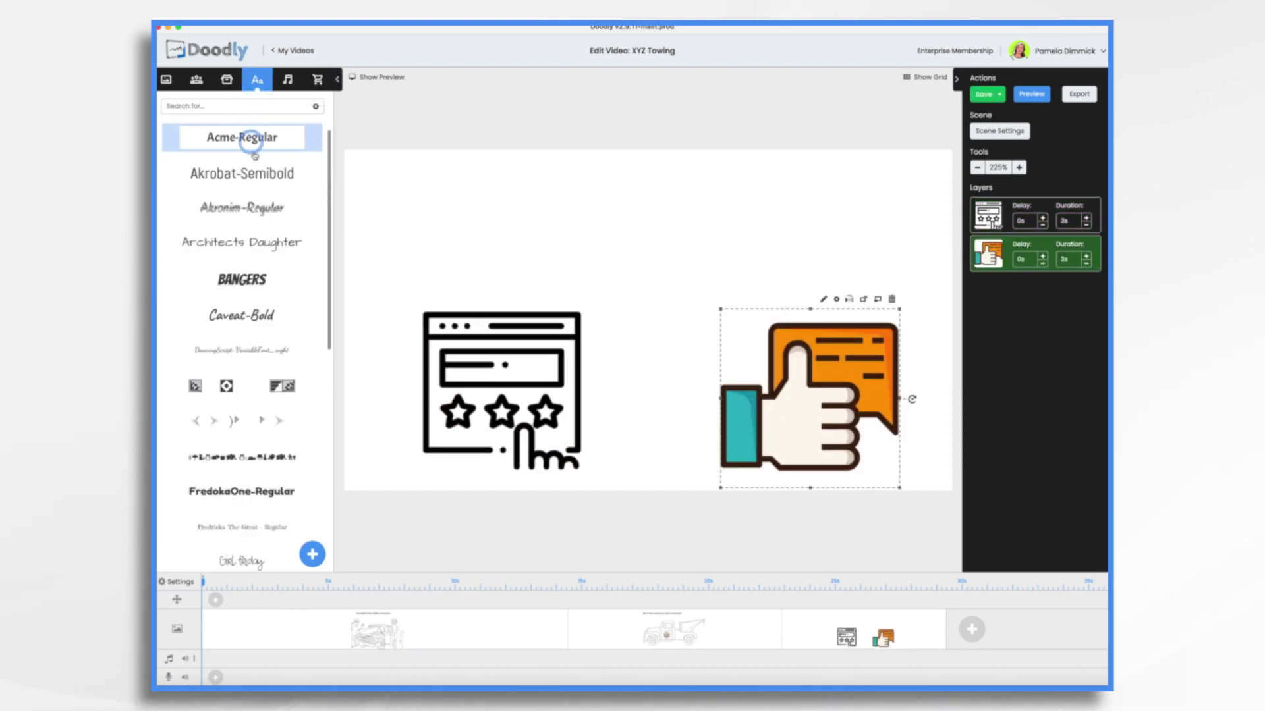
{"action": "left_click_drag", "start_coordinate": [250, 140], "coordinate": [626, 208]}
{"action": "double_click", "coordinate": [600, 205]}
{"action": "key", "text": "ctrl+a"}
{"action": "key", "text": "BackSpace"}
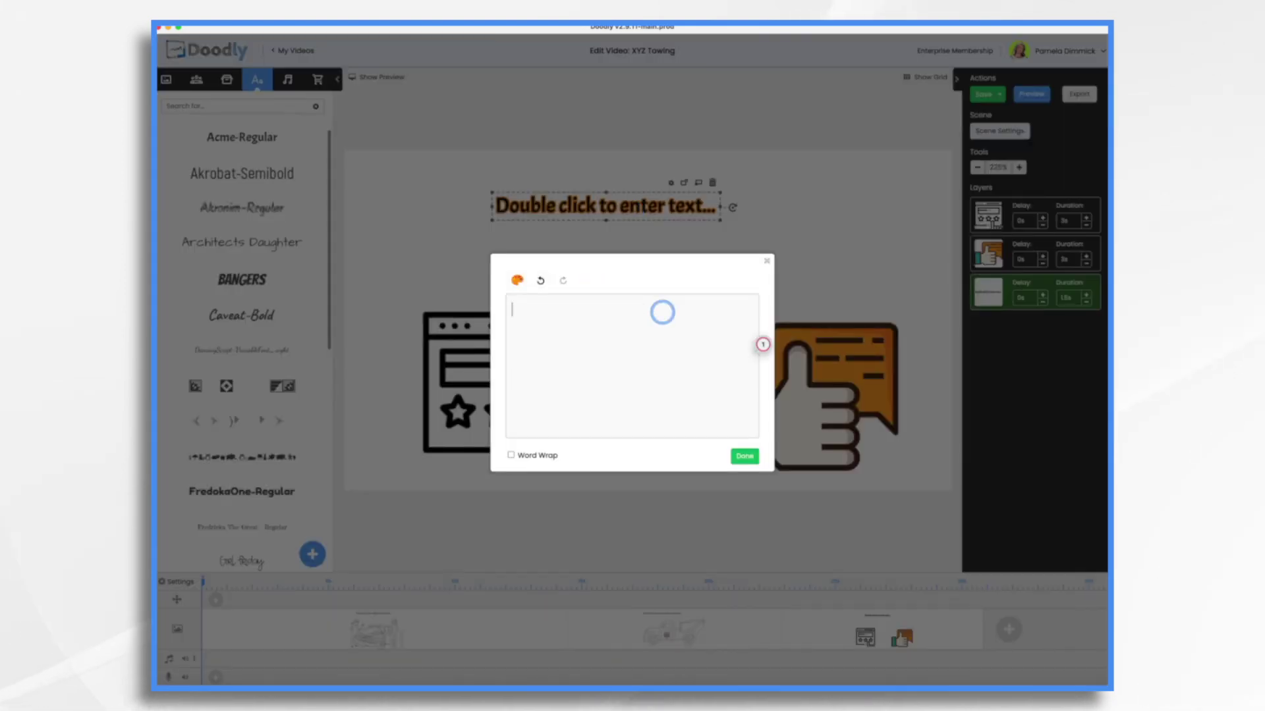
{"action": "type", "text": "Hundreds of 5-star reviews on Yelp"}
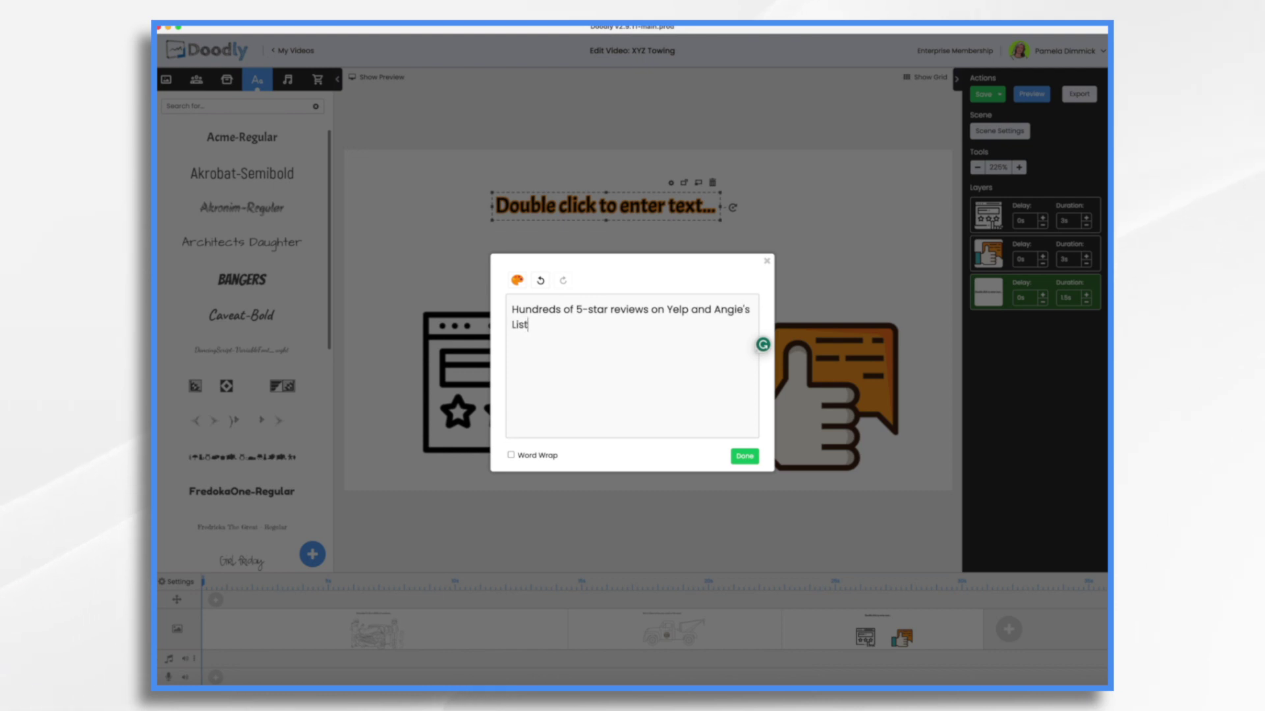
{"action": "type", "text": " and Angie's List"}
{"action": "left_click", "coordinate": [744, 456]}
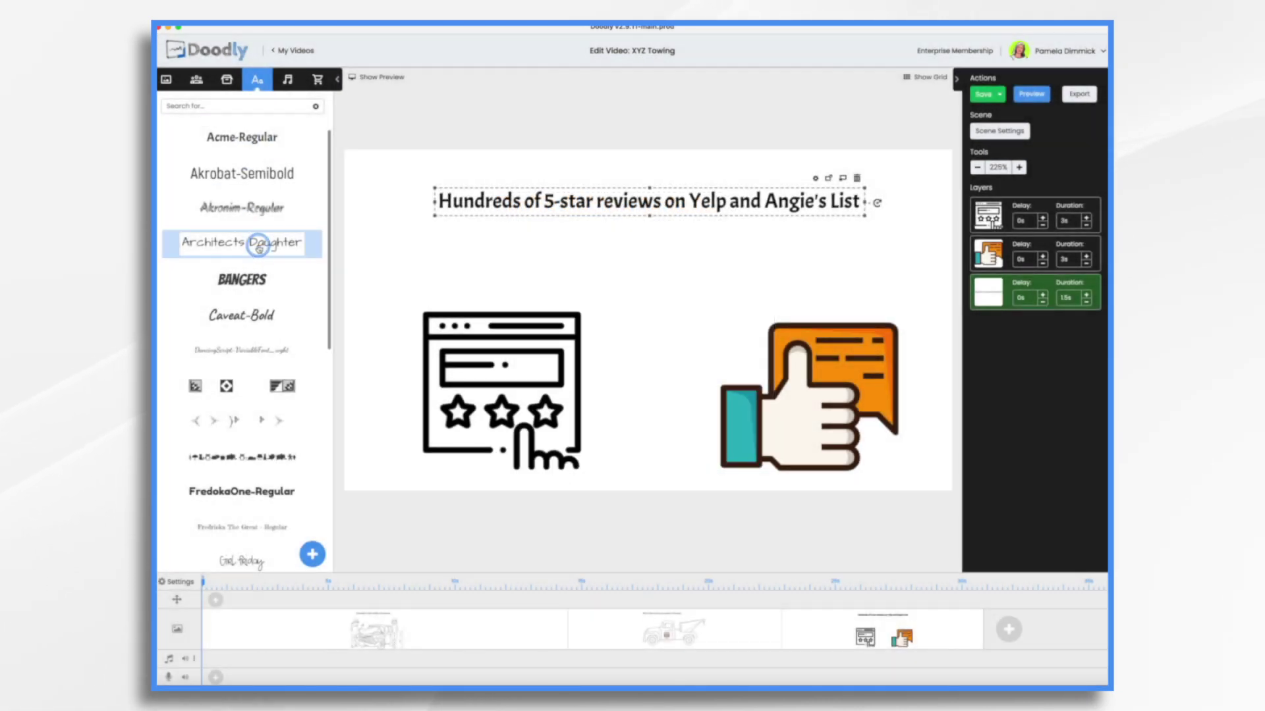
Step: Add an Architects Daughter text box and begin the quote '"XYZ Towing was amazing. They were'
{"action": "left_click_drag", "start_coordinate": [269, 248], "coordinate": [659, 263]}
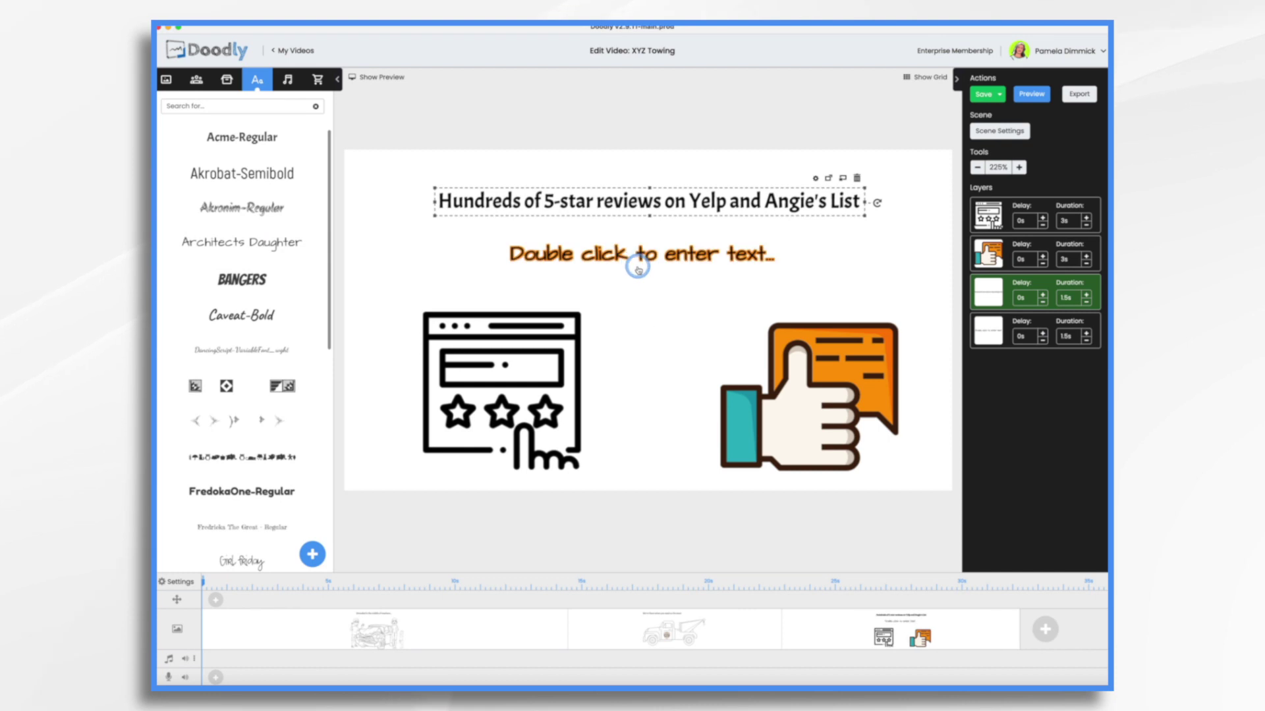
{"action": "double_click", "coordinate": [638, 260]}
{"action": "type", "text": "\"XYZ Towing"}
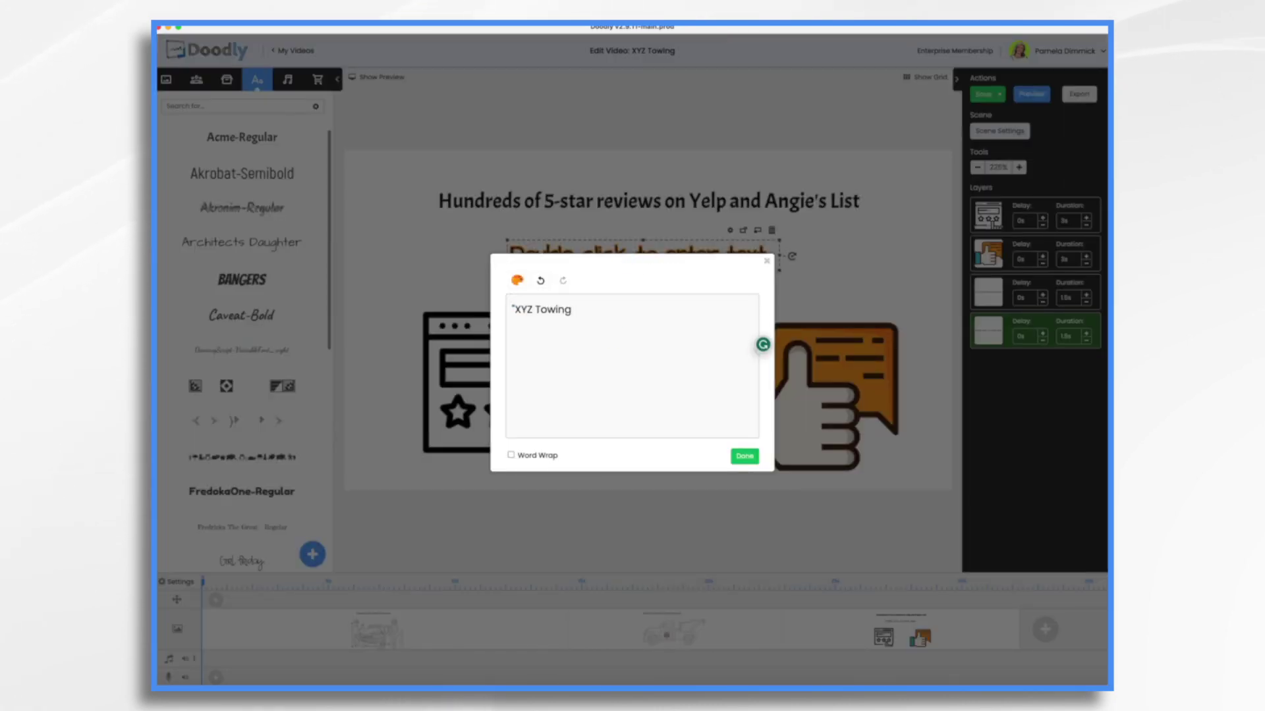
{"action": "type", "text": "was amazing. They were easy to reach, and they arrived"}
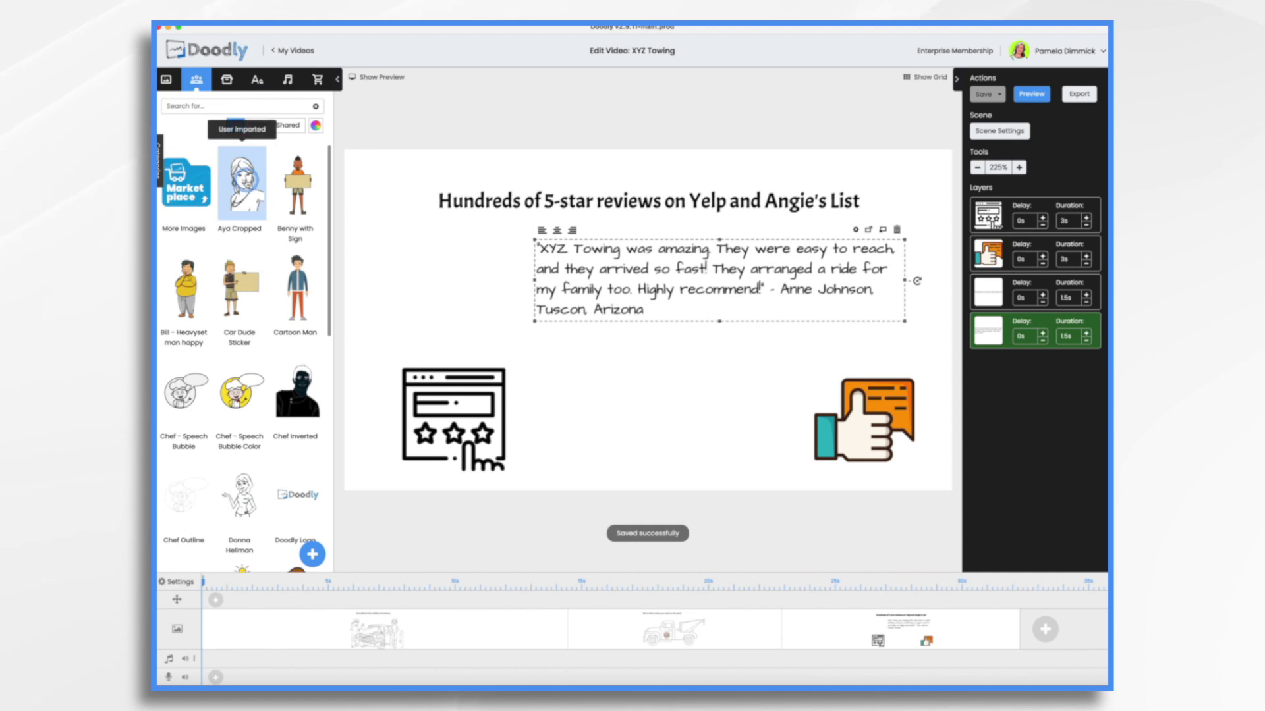
Step: Add the Aya Cropped woman character, shrunk and placed below the headline beside the quote
{"action": "left_click_drag", "start_coordinate": [243, 181], "coordinate": [501, 290]}
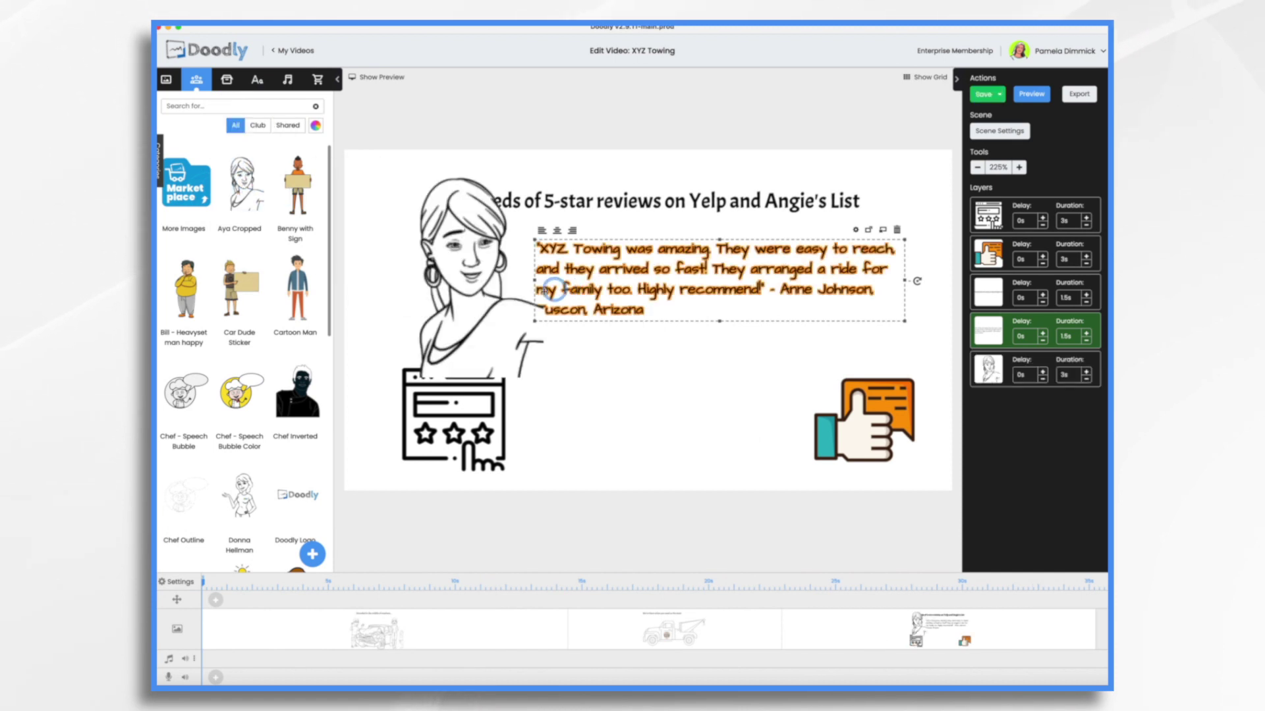
{"action": "left_click", "coordinate": [536, 349]}
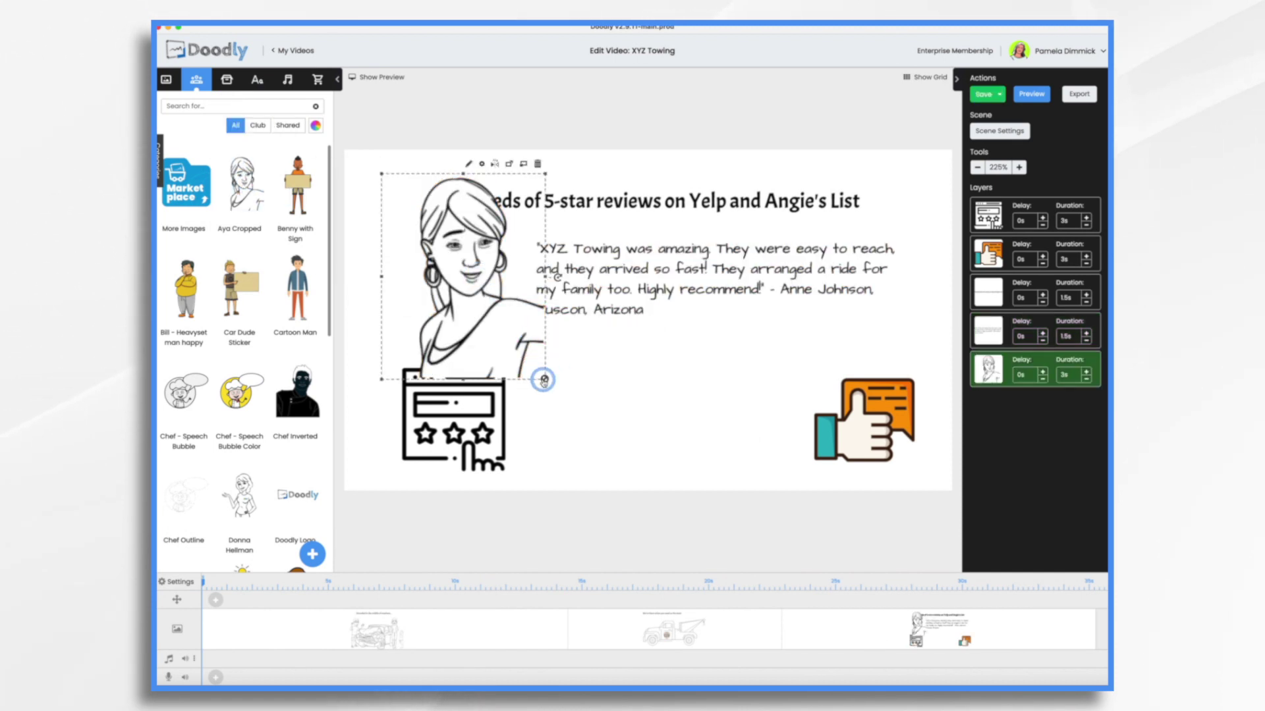
{"action": "left_click_drag", "start_coordinate": [544, 379], "coordinate": [448, 293]}
{"action": "left_click", "coordinate": [428, 244]}
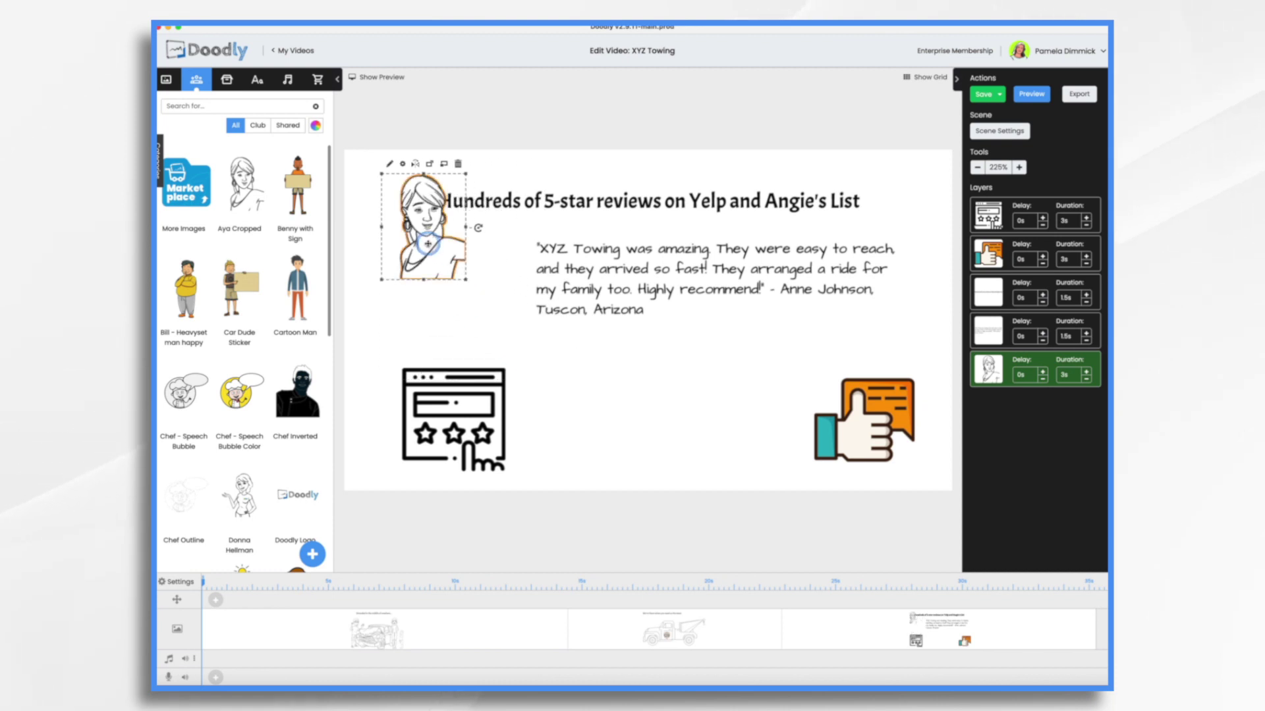
{"action": "left_click_drag", "start_coordinate": [427, 244], "coordinate": [498, 317]}
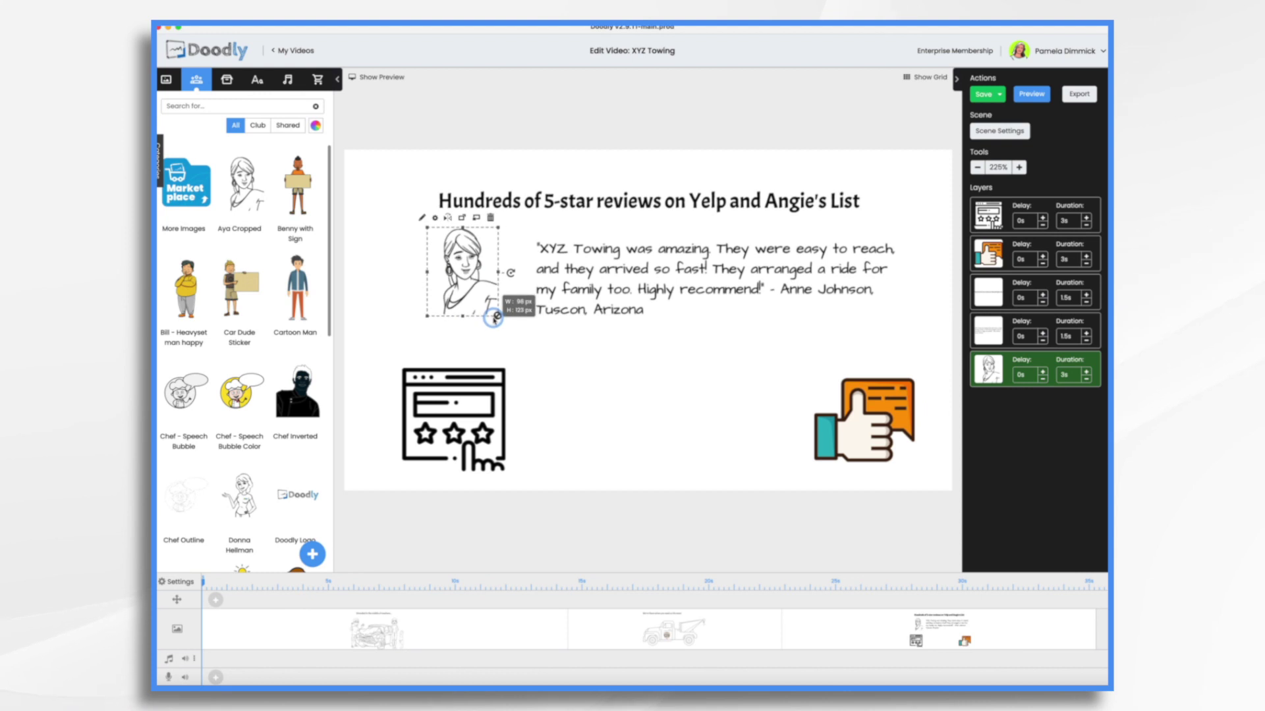
{"action": "left_click_drag", "start_coordinate": [453, 270], "coordinate": [475, 278]}
{"action": "left_click", "coordinate": [624, 409]}
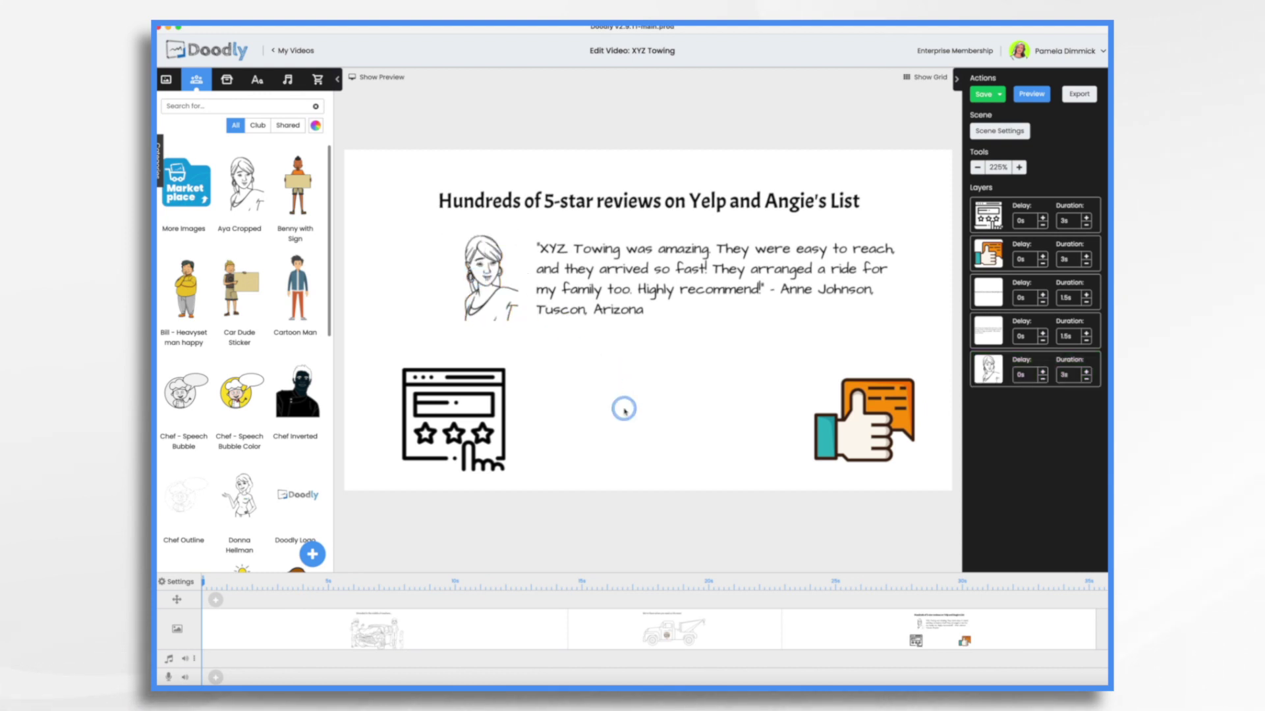
{"action": "left_click", "coordinate": [479, 276]}
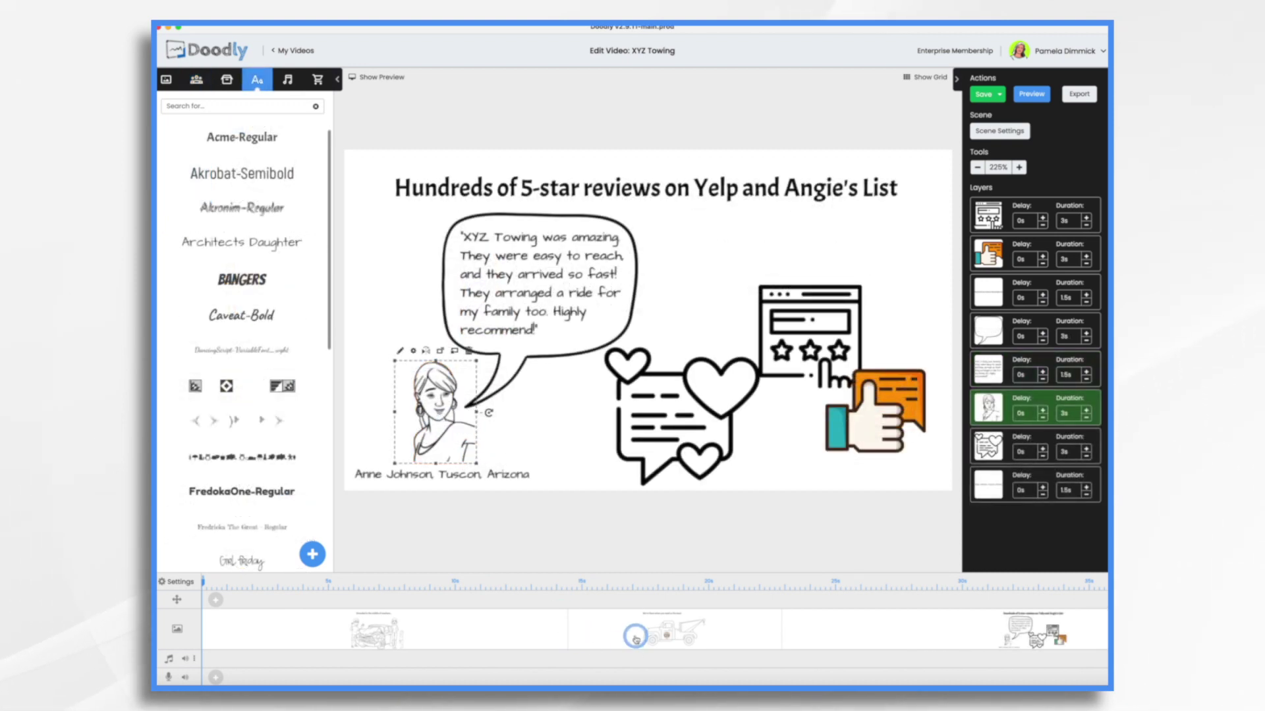
{"action": "left_click", "coordinate": [594, 446]}
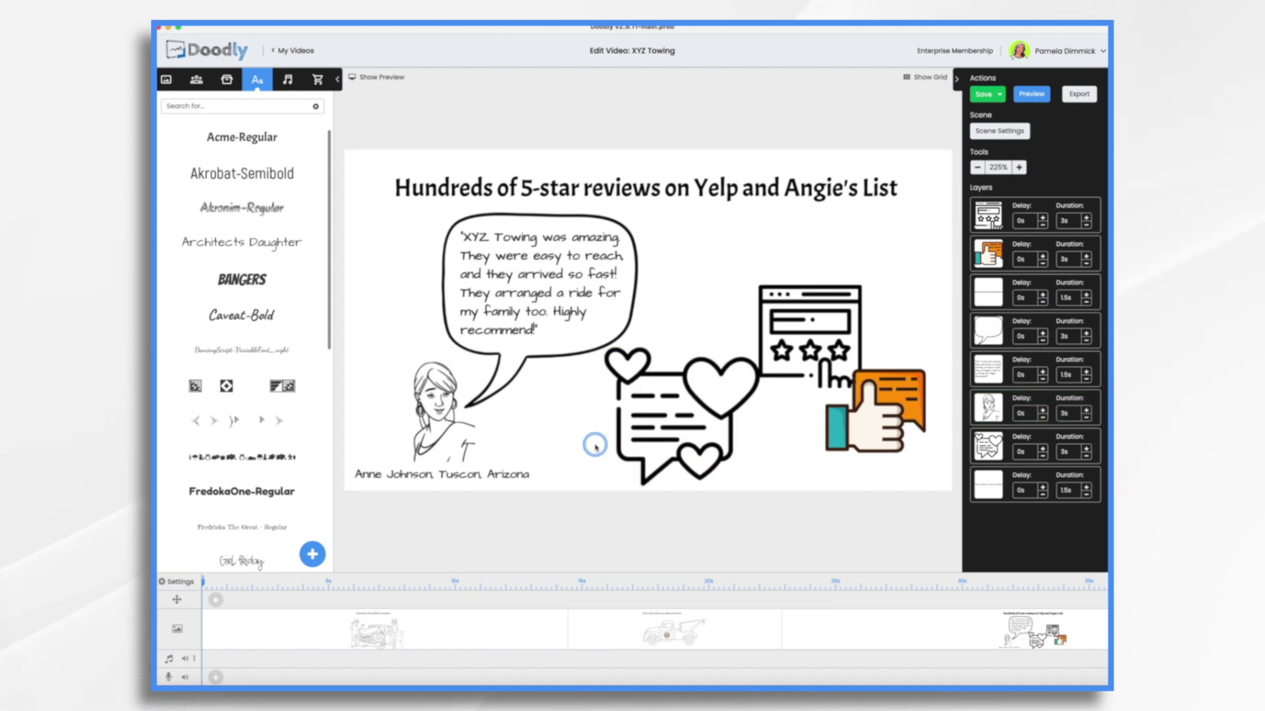
{"action": "scroll", "coordinate": [880, 652], "scroll_direction": "right", "scroll_amount": 5}
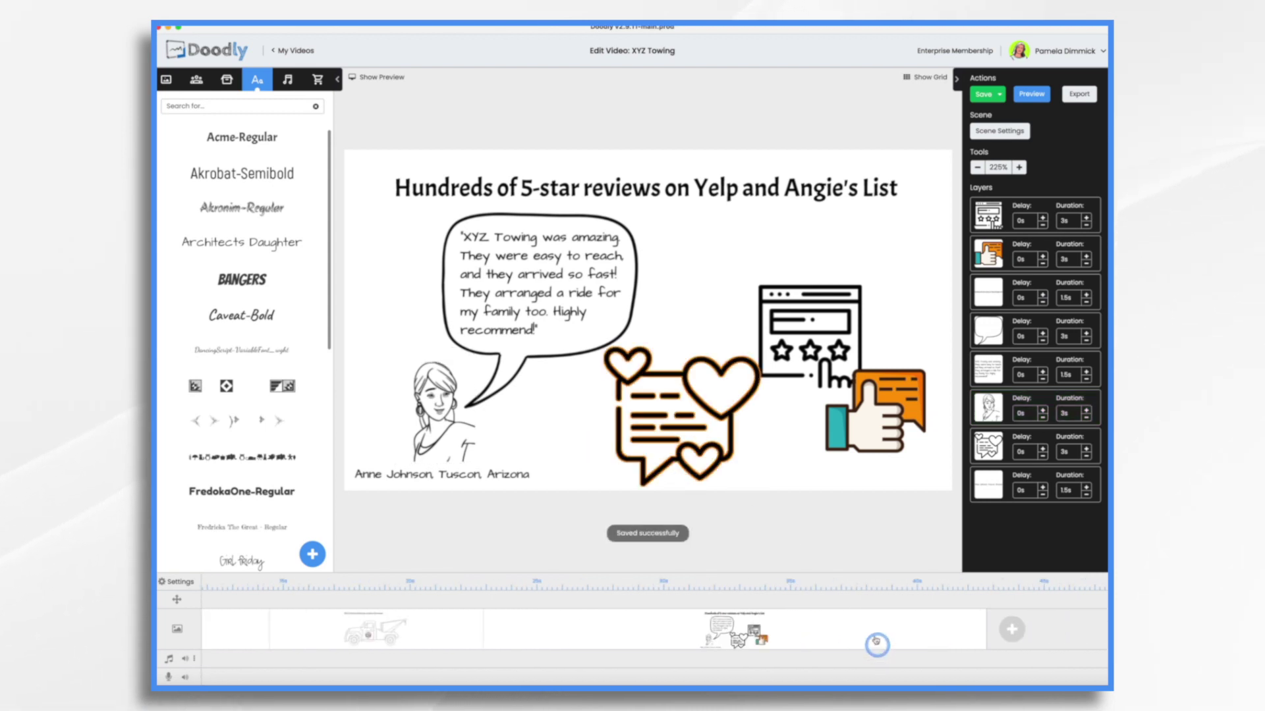
Step: Add a closing scene and place the XYZ Towing logo found by searching 'xy'
{"action": "left_click", "coordinate": [1011, 630]}
{"action": "left_click", "coordinate": [227, 79]}
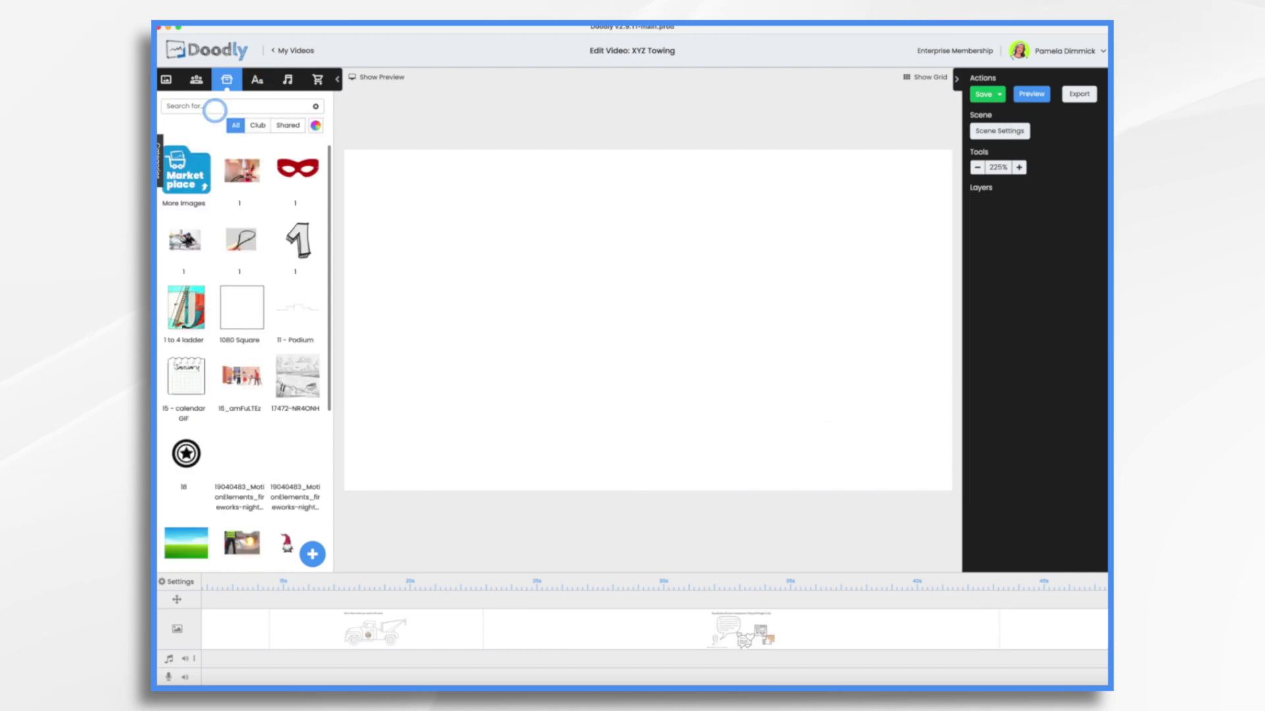
{"action": "left_click", "coordinate": [198, 106]}
{"action": "type", "text": "xyz"}
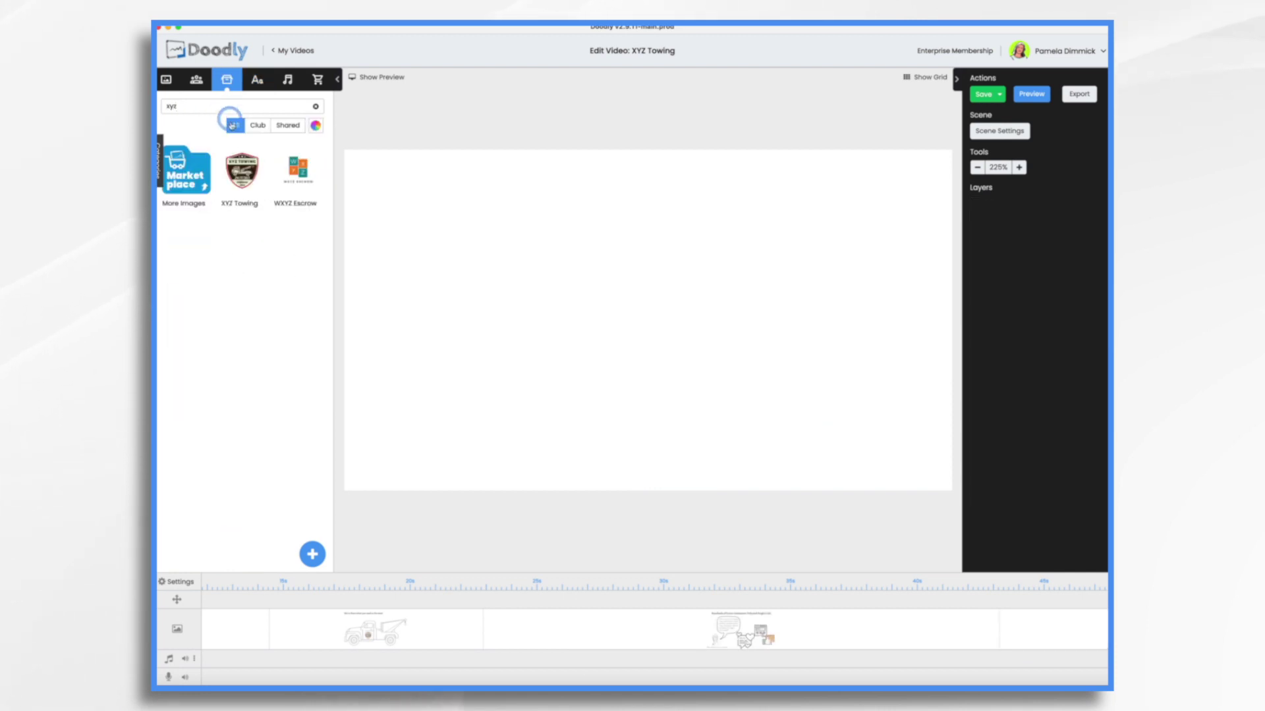
{"action": "left_click_drag", "start_coordinate": [242, 170], "coordinate": [703, 325]}
Step: Enlarge and position the logo, then start replacing the caption with 'We neve'
{"action": "left_click", "coordinate": [638, 298]}
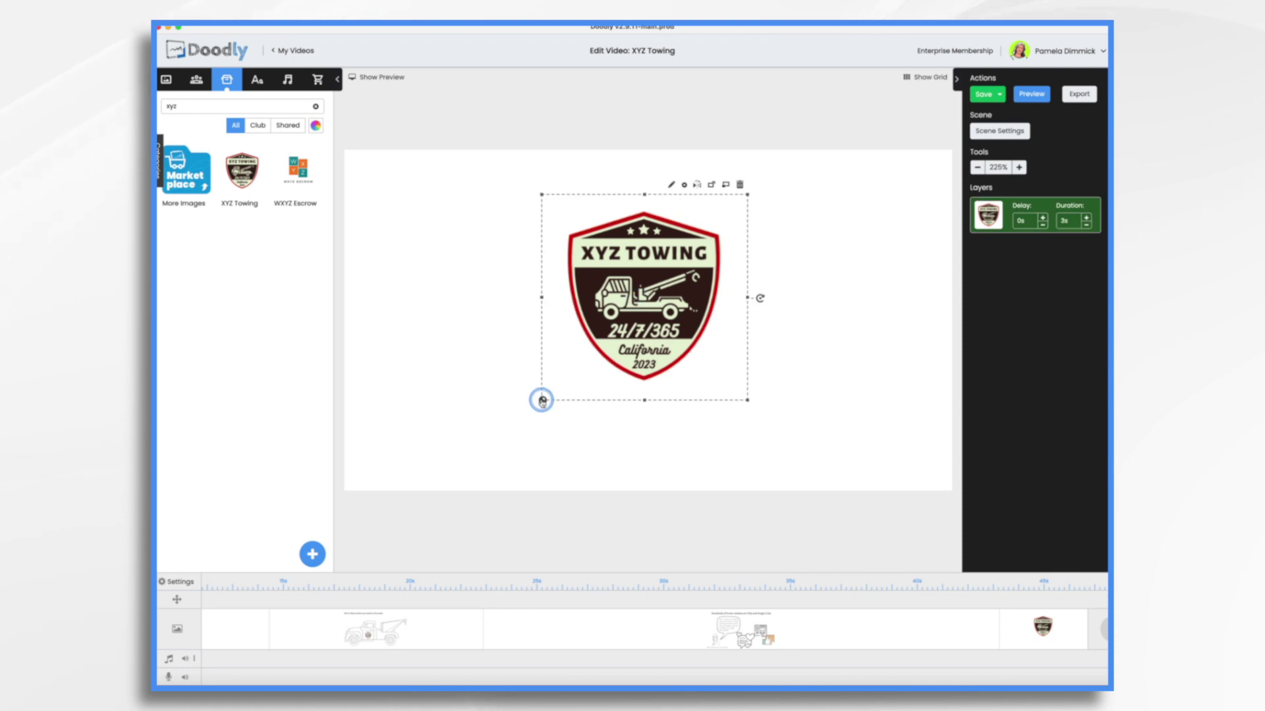
{"action": "left_click_drag", "start_coordinate": [542, 400], "coordinate": [380, 558]}
{"action": "left_click_drag", "start_coordinate": [580, 355], "coordinate": [677, 303]}
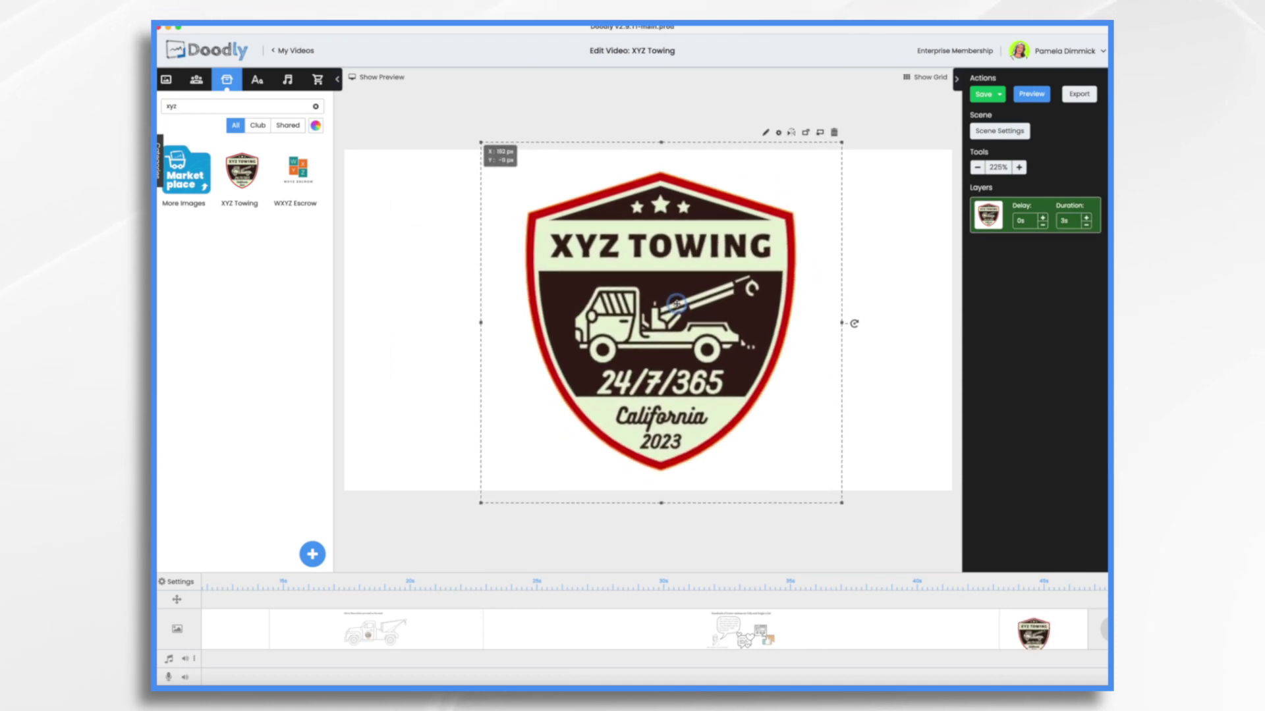
{"action": "left_click_drag", "start_coordinate": [841, 503], "coordinate": [809, 470]}
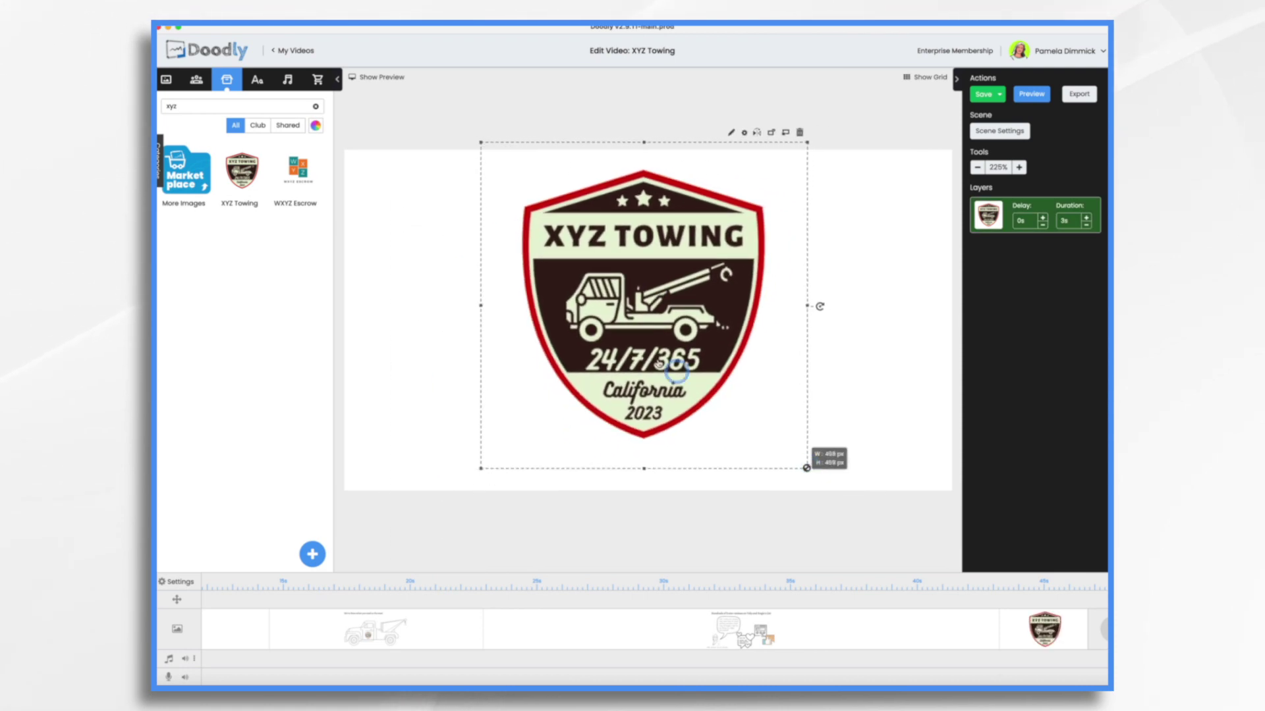
{"action": "mouse_move", "coordinate": [627, 338]}
{"action": "left_mouse_down"}
{"action": "mouse_move", "coordinate": [638, 340]}
{"action": "mouse_move", "coordinate": [632, 329]}
{"action": "left_mouse_up"}
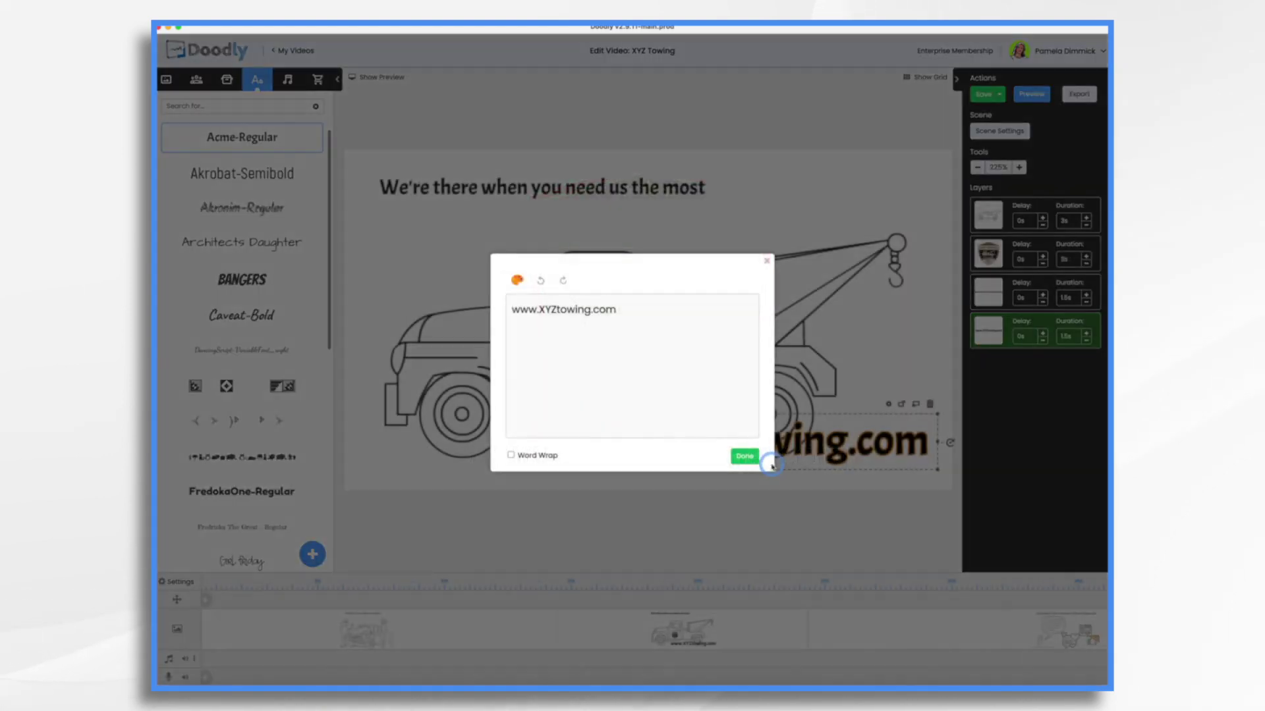
{"action": "triple_click", "coordinate": [633, 317]}
{"action": "type", "text": "We neve"}
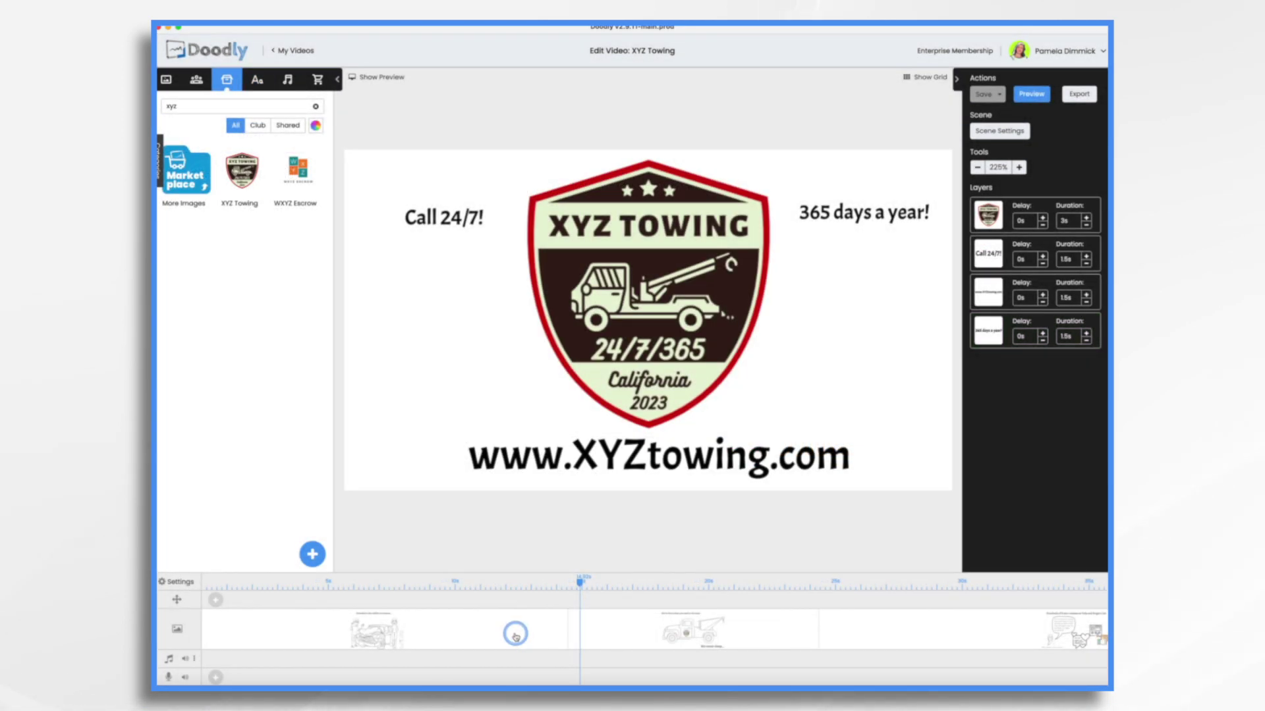
{"action": "left_click", "coordinate": [516, 638]}
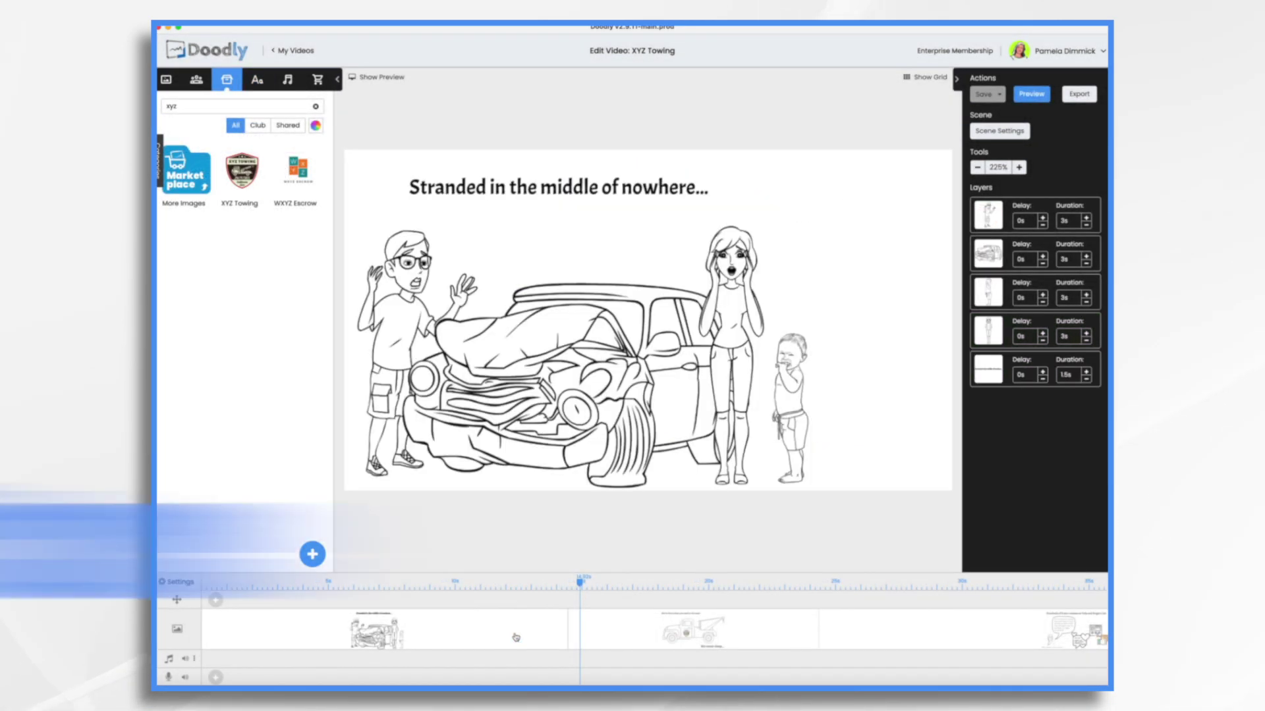
{"action": "left_click", "coordinate": [673, 624]}
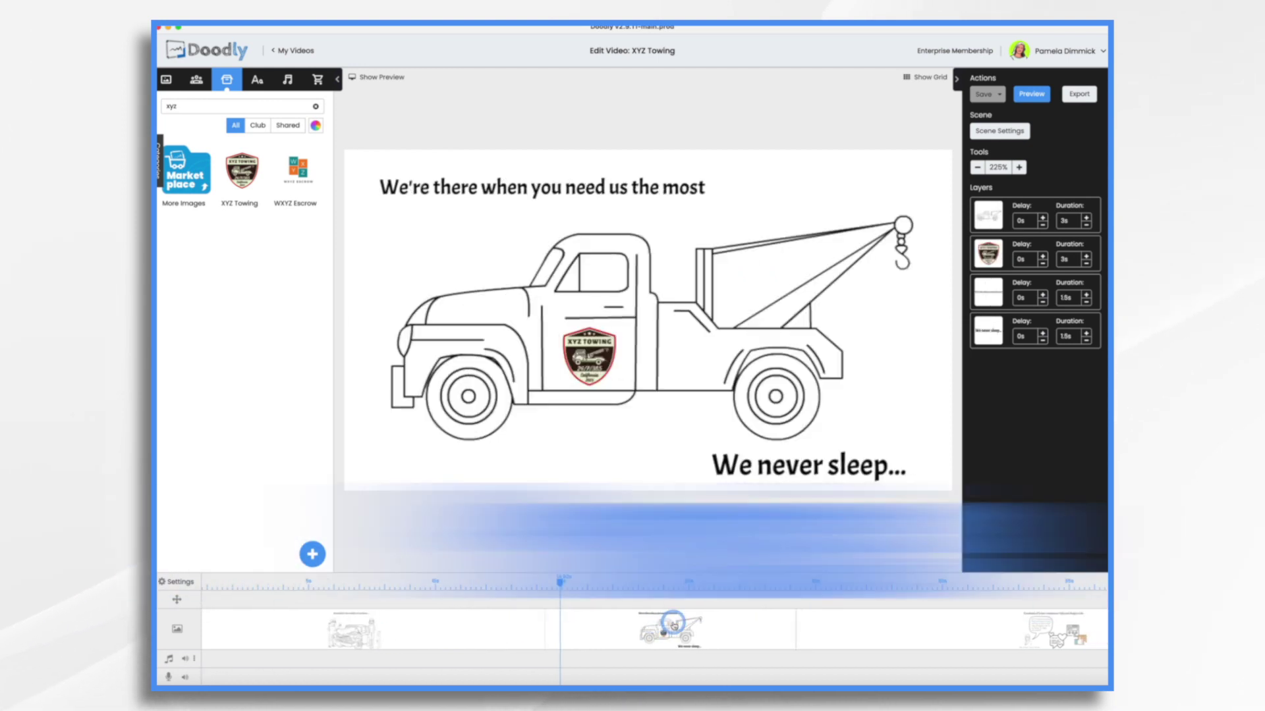
{"action": "left_click", "coordinate": [876, 626]}
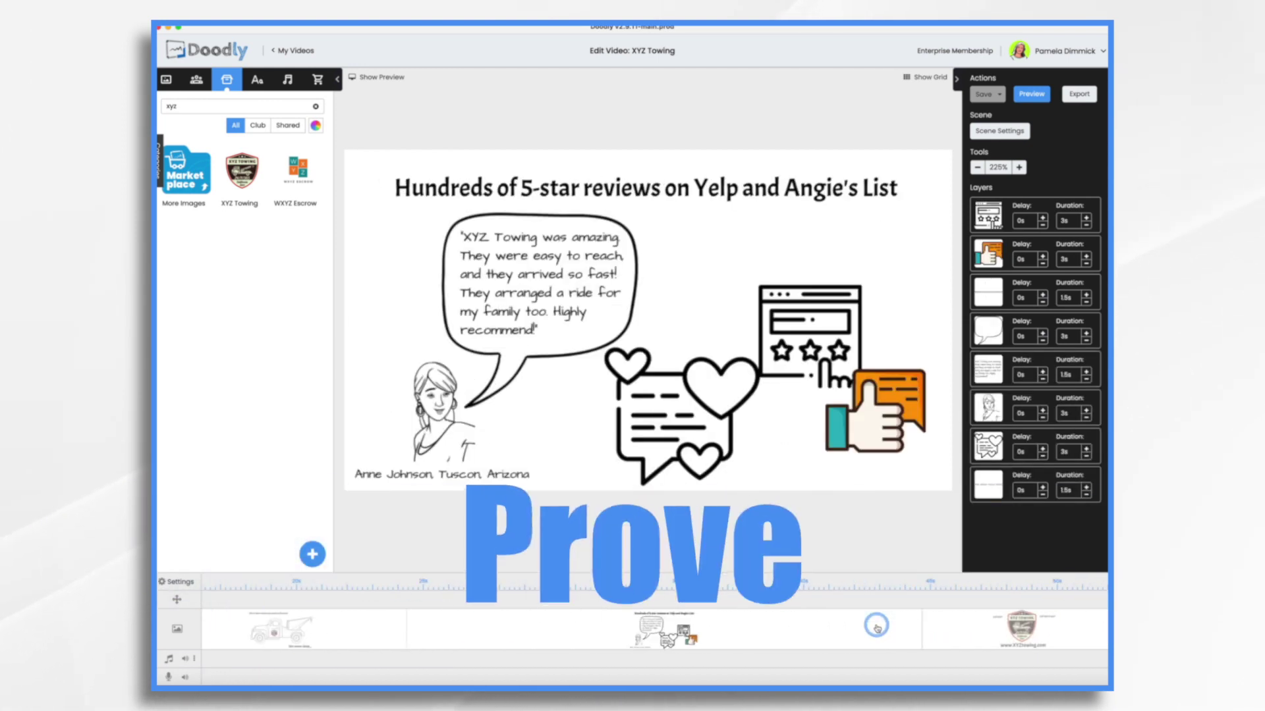
{"action": "left_click", "coordinate": [999, 636]}
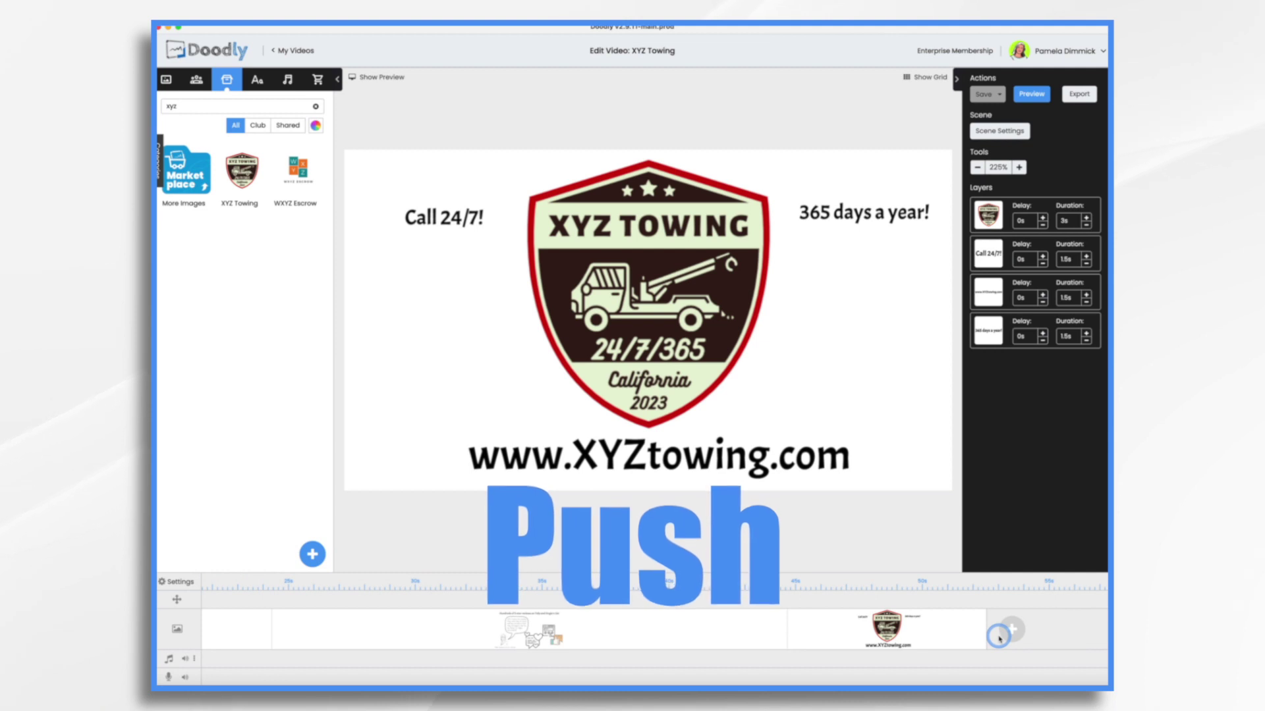